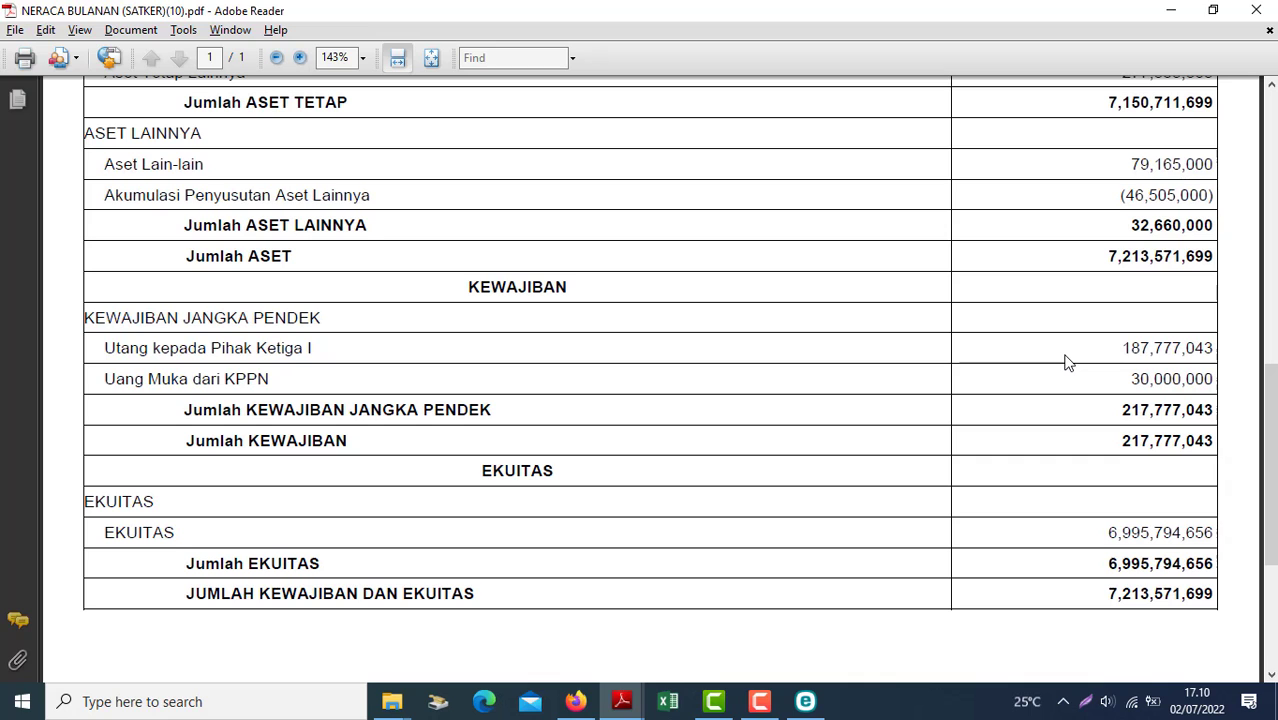
- Switch to SAKTI in Firefox and open the Neraca (SATKER) report under GL dan Pelaporan
{"action": "left_click_drag", "start_coordinate": [1271, 421], "coordinate": [1275, 147]}
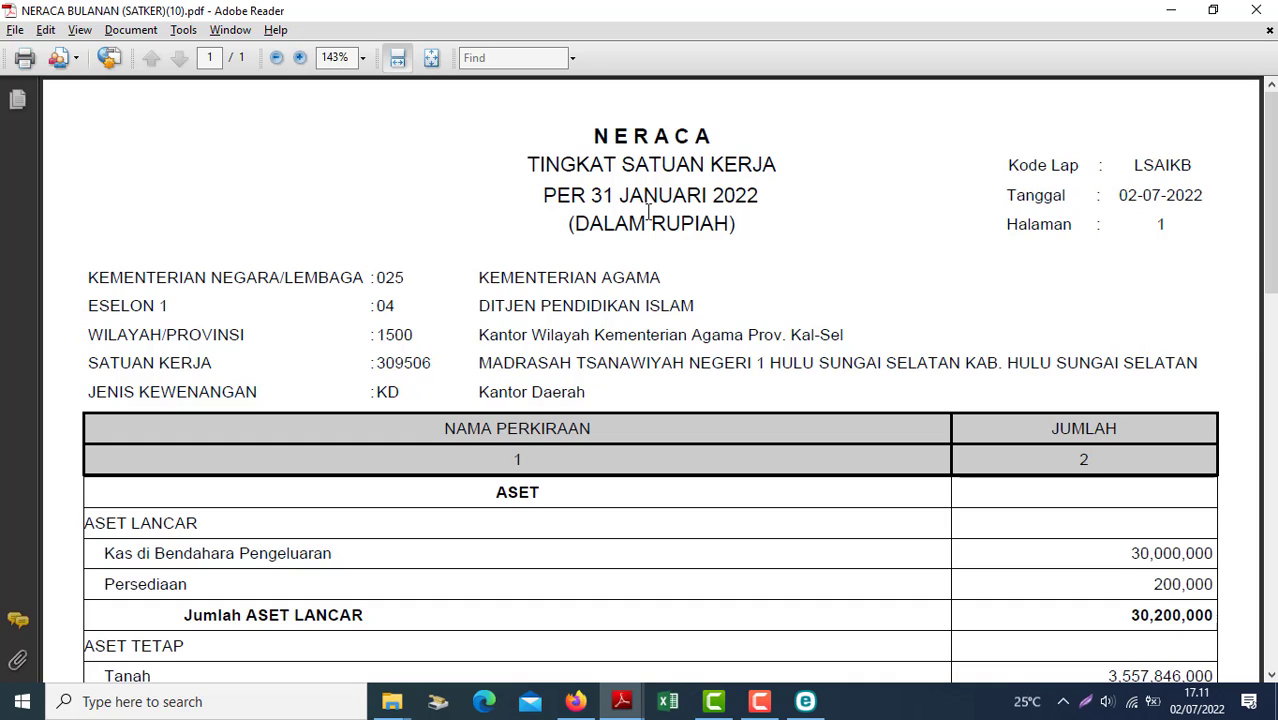
{"action": "left_click", "coordinate": [576, 701]}
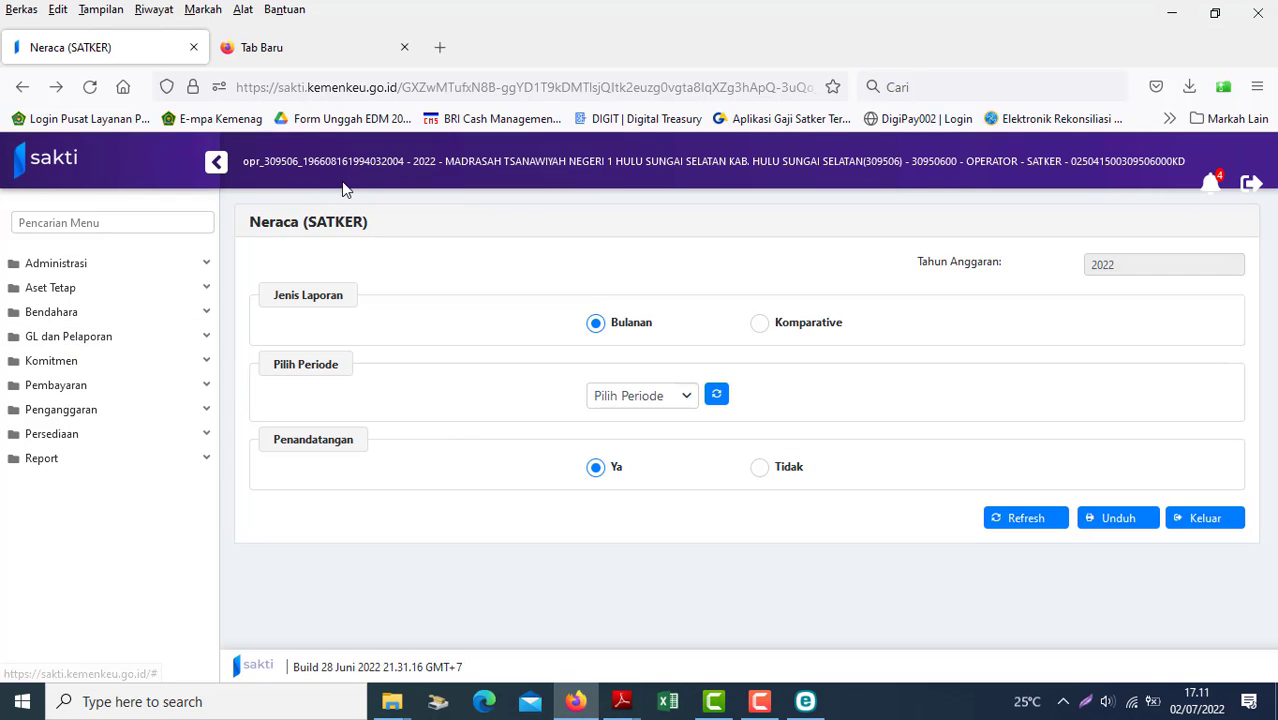
{"action": "left_click", "coordinate": [99, 338]}
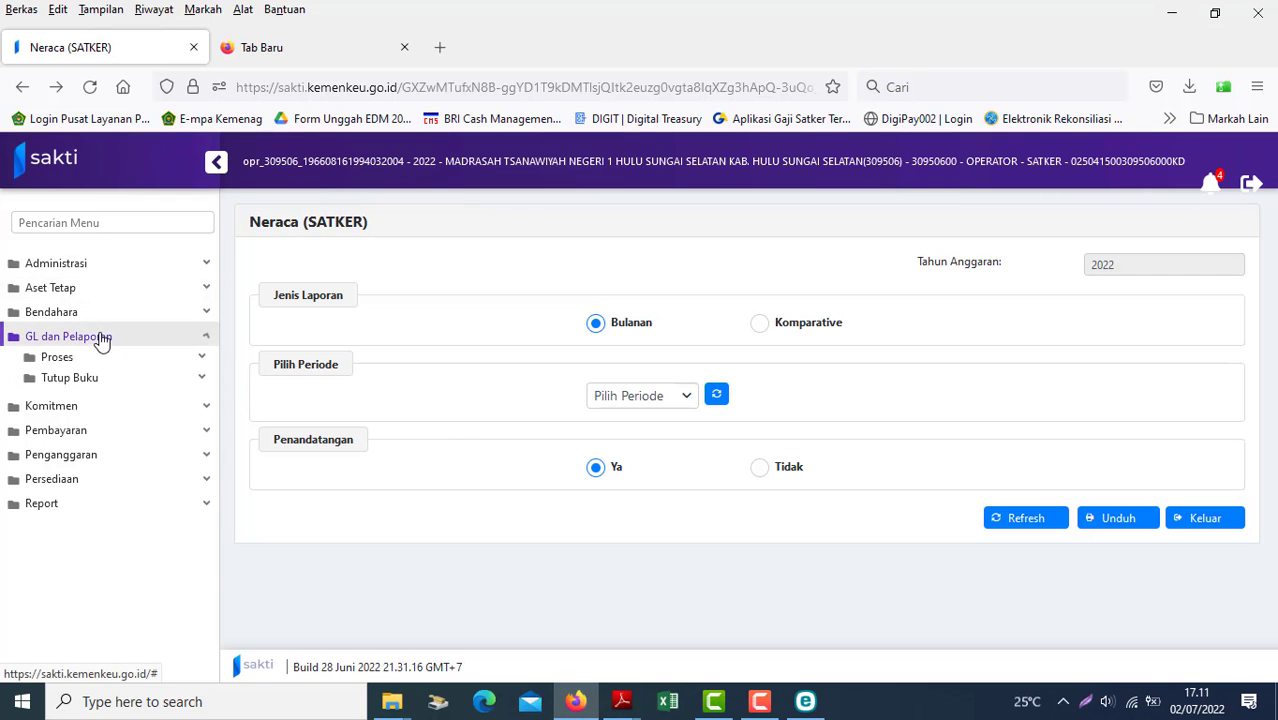
{"action": "left_click", "coordinate": [100, 399]}
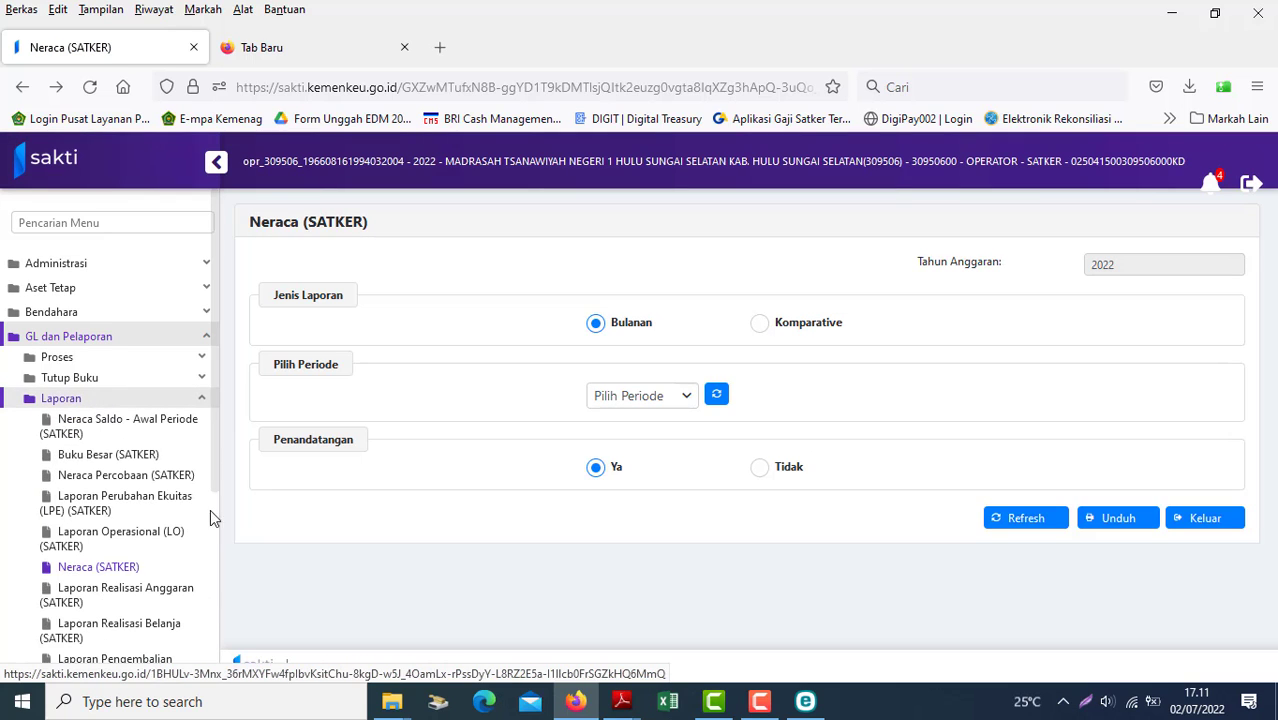
{"action": "left_click", "coordinate": [100, 568]}
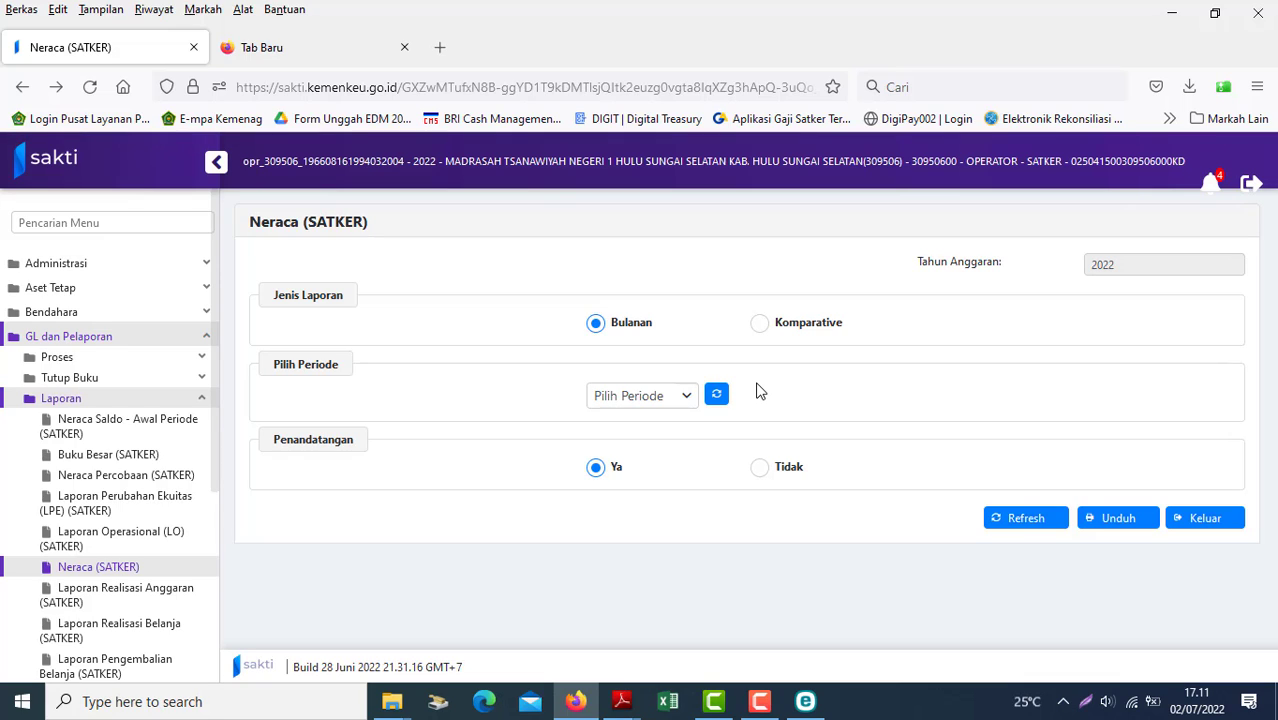
- Set the monthly Neraca report's period to JAN 2021
{"action": "left_click", "coordinate": [686, 406]}
{"action": "left_click_drag", "start_coordinate": [693, 434], "coordinate": [689, 464]}
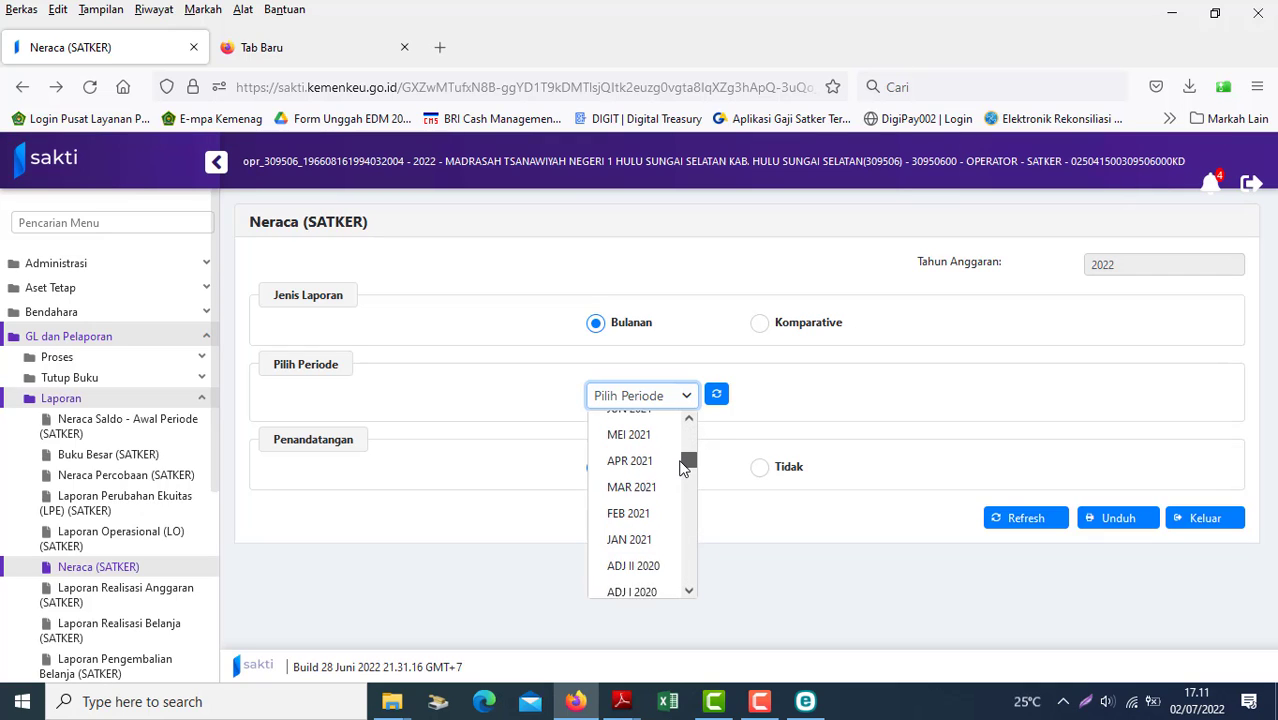
{"action": "left_click", "coordinate": [636, 528]}
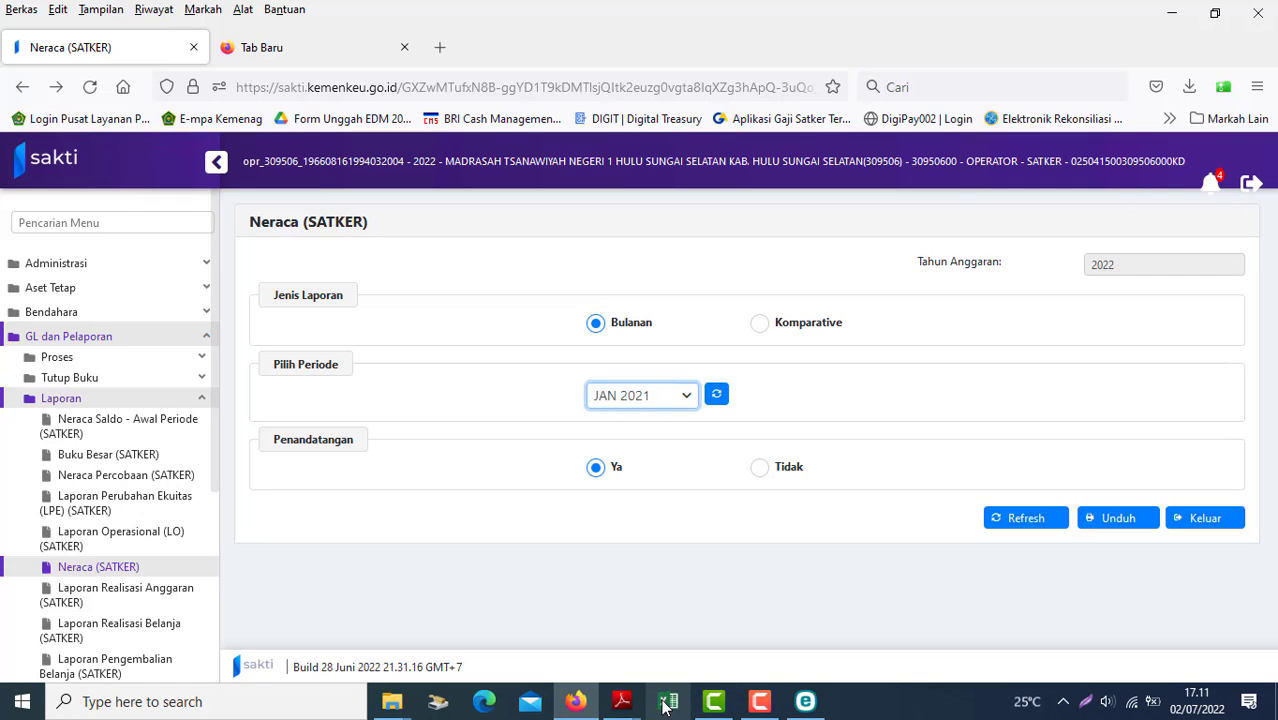
- Switch to the NERACA BULANAN (SATKER)(10).pdf in Adobe Reader and highlight the beginning of the Utang kepada Pihak Ketiga I amount
{"action": "mouse_move", "coordinate": [604, 710]}
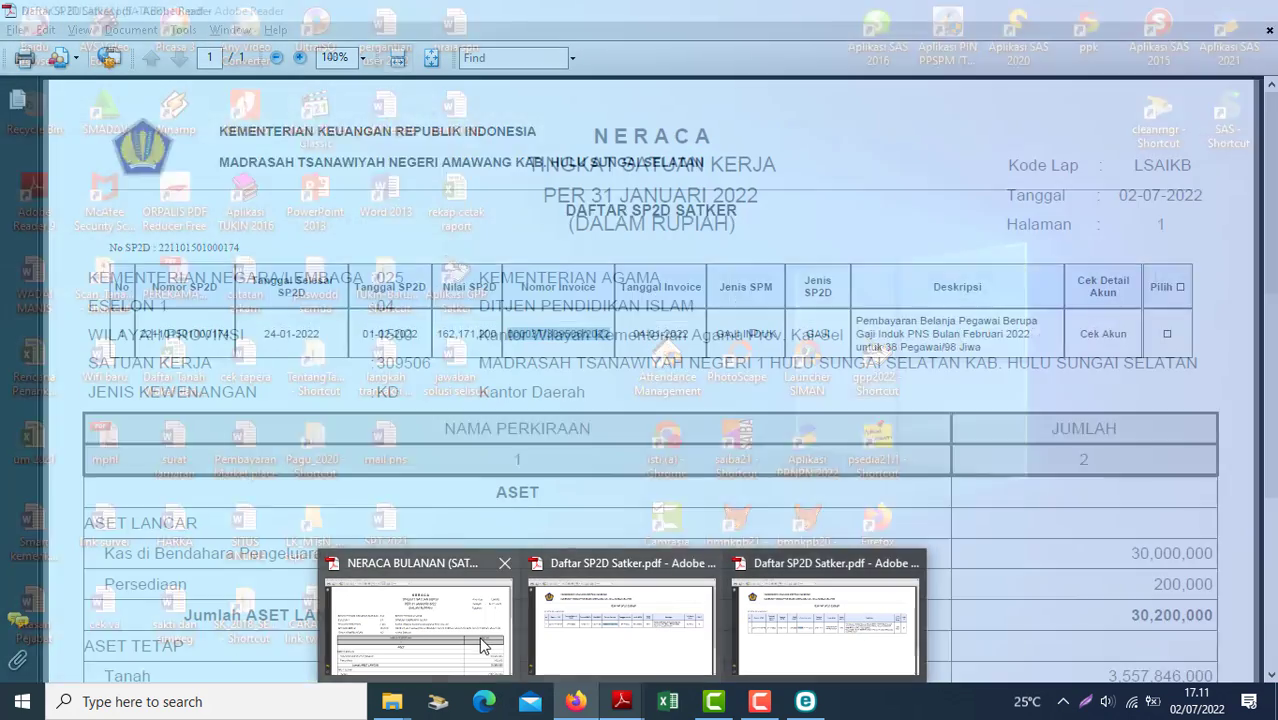
{"action": "left_click", "coordinate": [422, 598]}
{"action": "scroll", "coordinate": [262, 444], "scroll_direction": "down", "scroll_amount": 12}
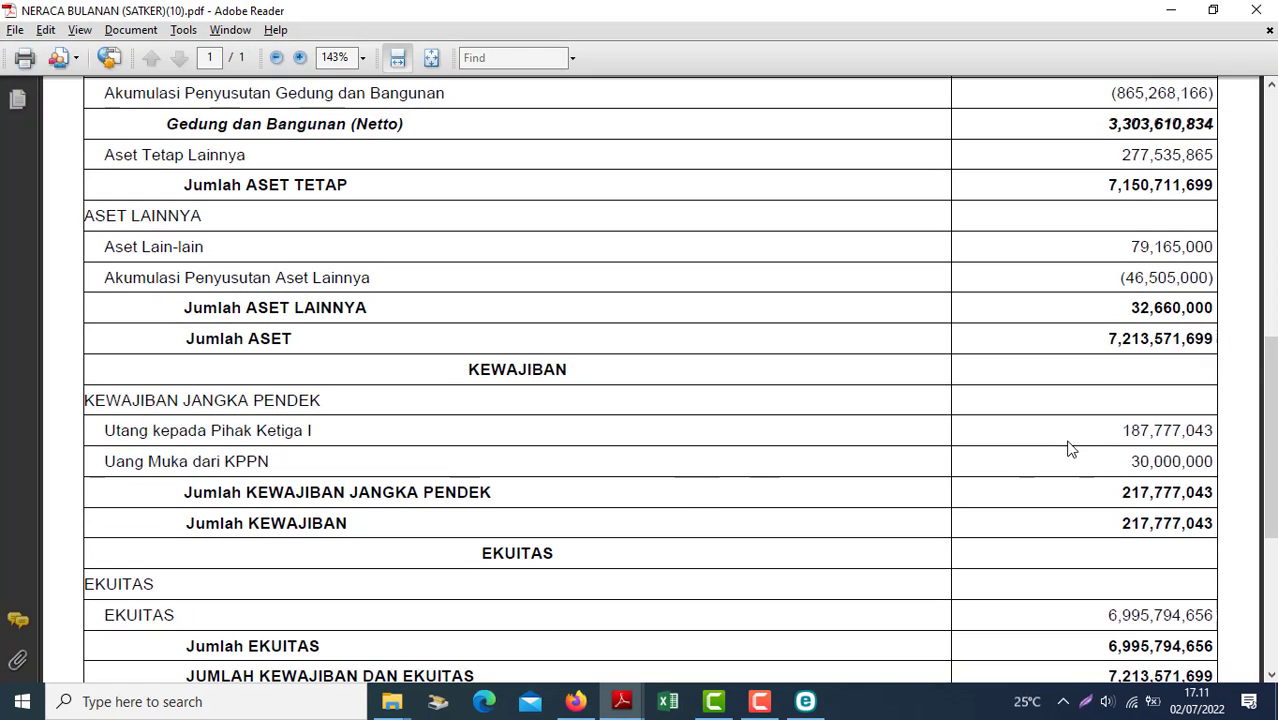
{"action": "left_click_drag", "start_coordinate": [1118, 430], "coordinate": [1155, 430]}
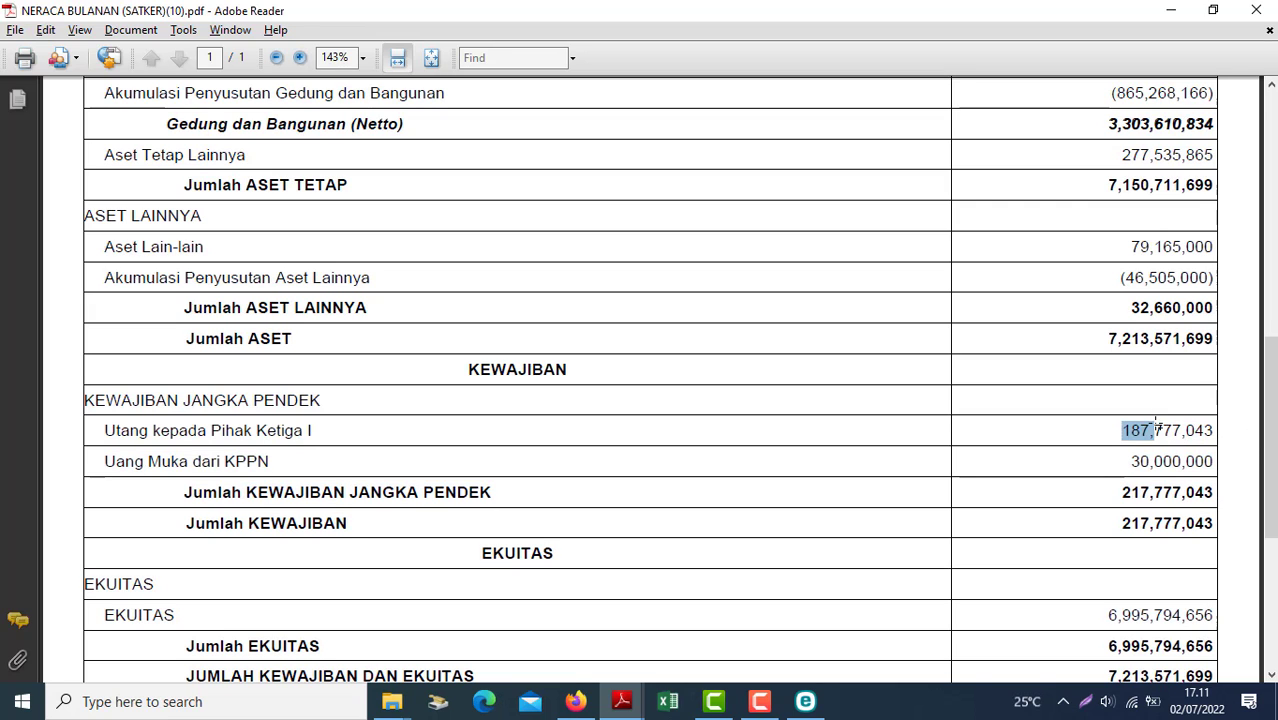
- Return to SAKTI in Firefox, open Monitoring Jurnal and set Sumber Data/Modul to SPM - Pembayaran
{"action": "key", "text": "alt+Tab"}
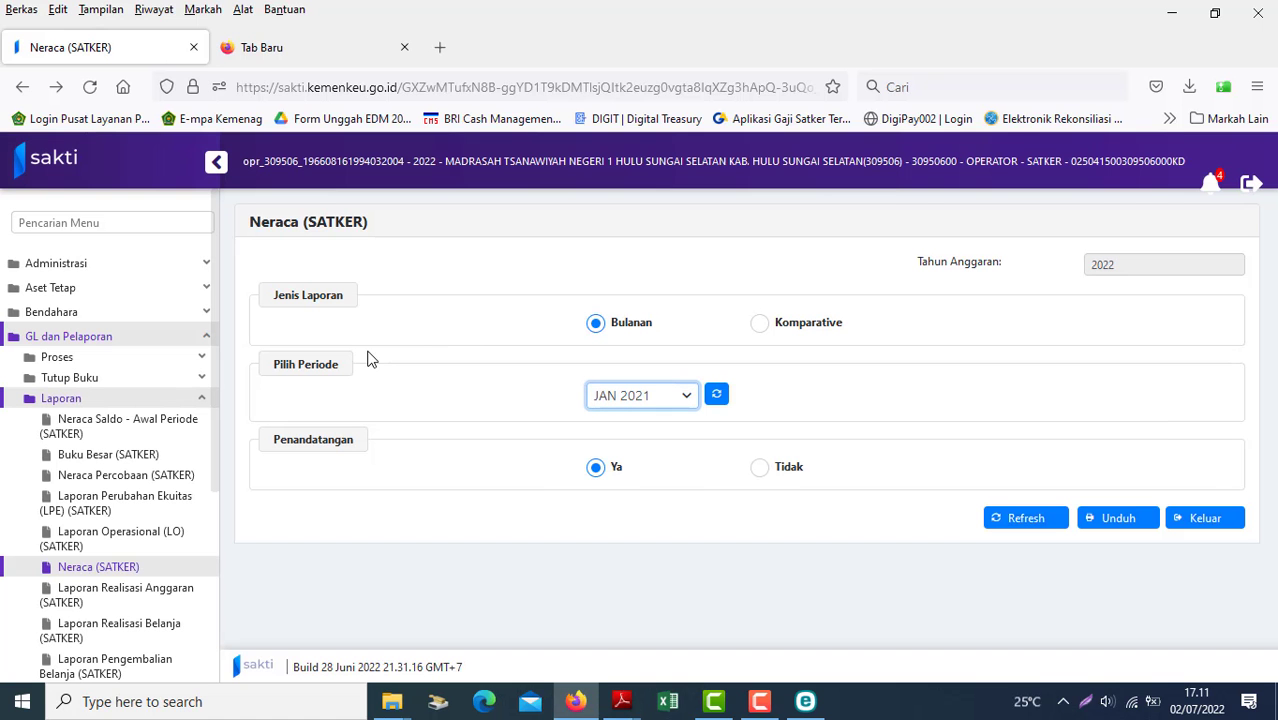
{"action": "left_click", "coordinate": [52, 360]}
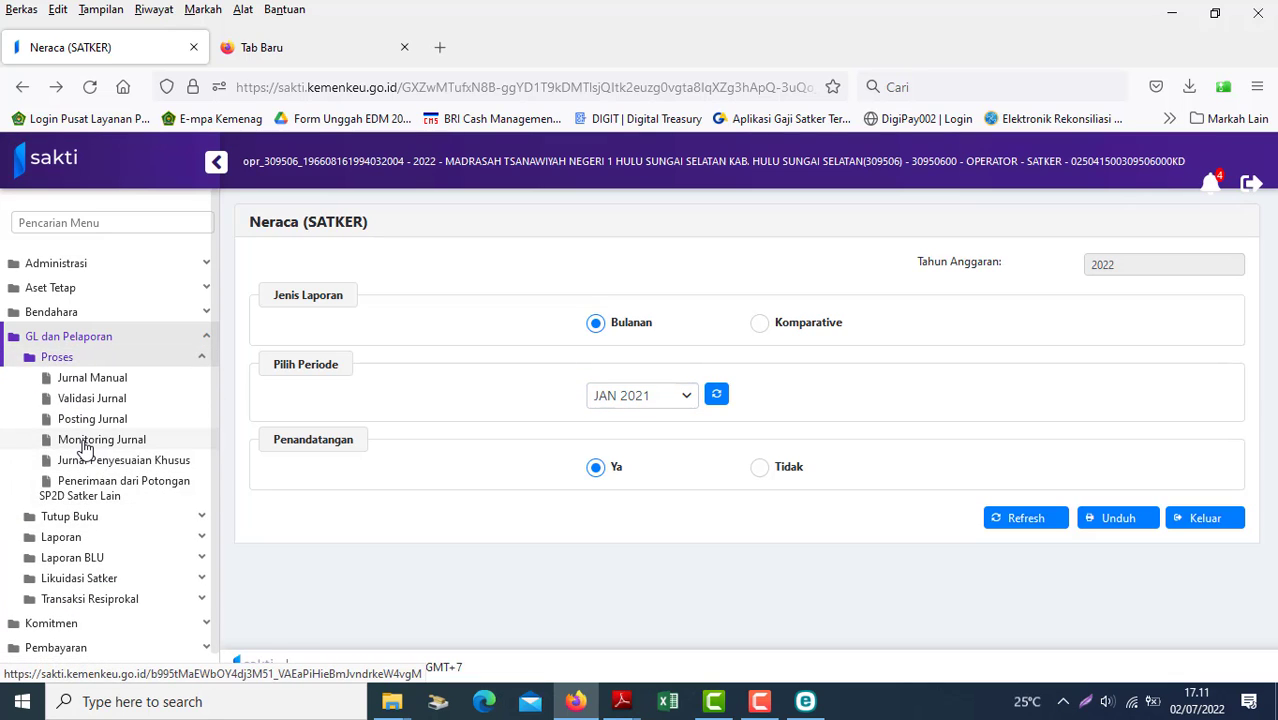
{"action": "left_click", "coordinate": [85, 448]}
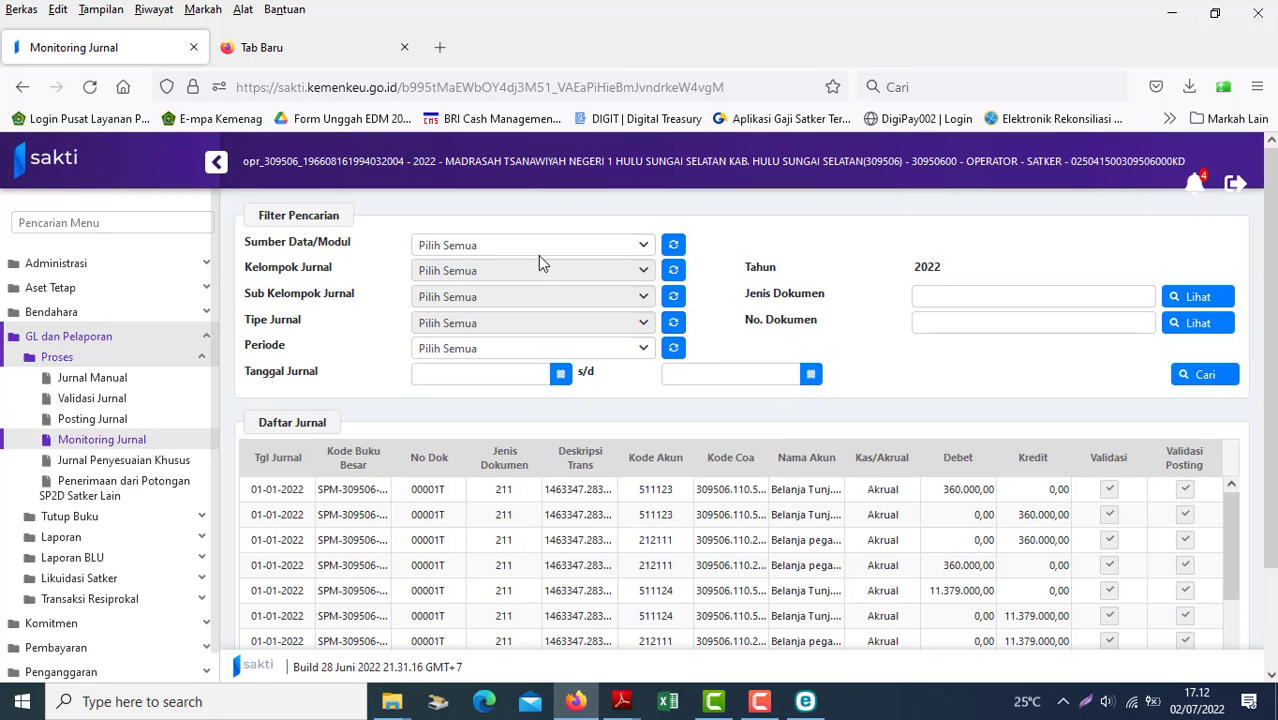
{"action": "left_click", "coordinate": [472, 248]}
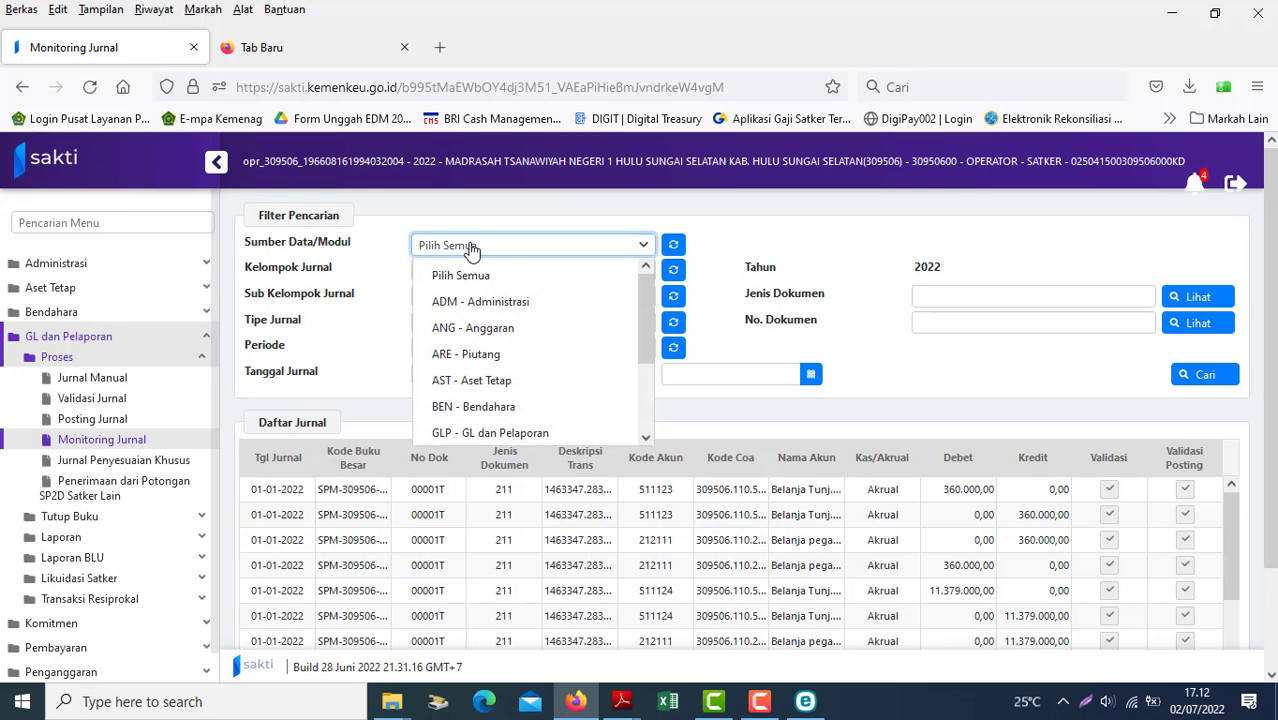
{"action": "left_click_drag", "start_coordinate": [646, 325], "coordinate": [648, 400]}
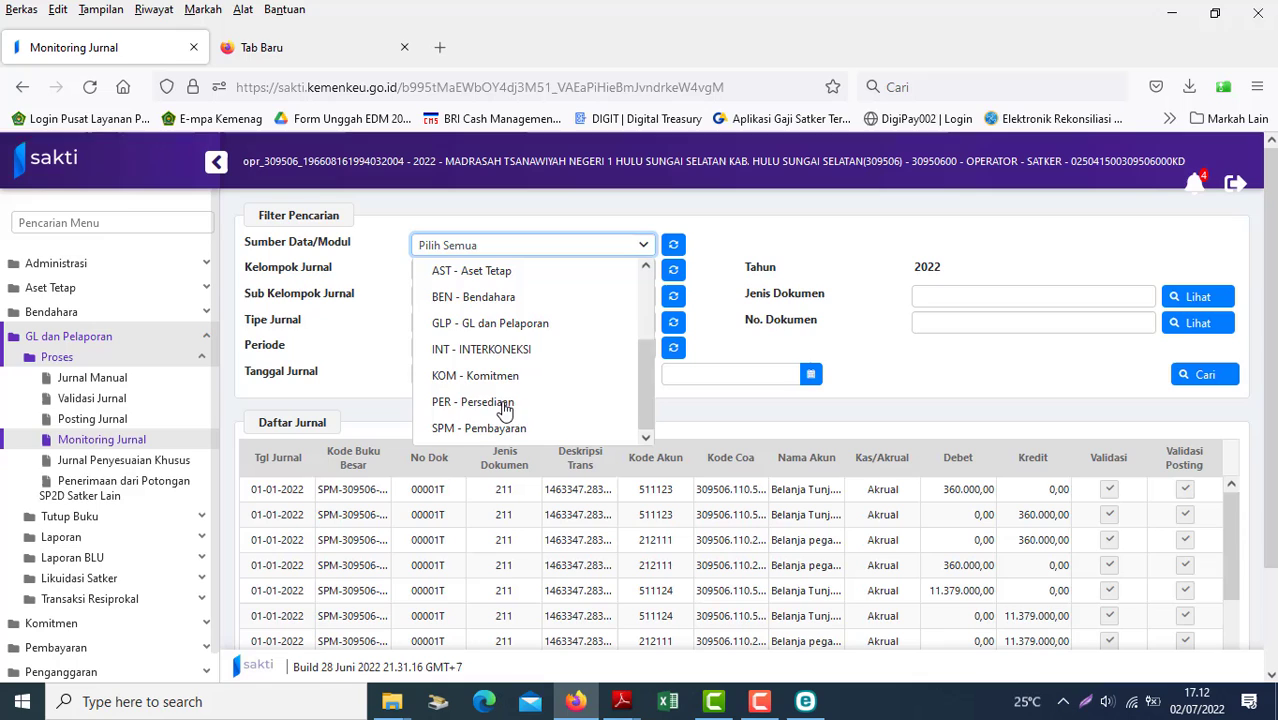
{"action": "left_click", "coordinate": [455, 432]}
{"action": "left_click", "coordinate": [470, 285]}
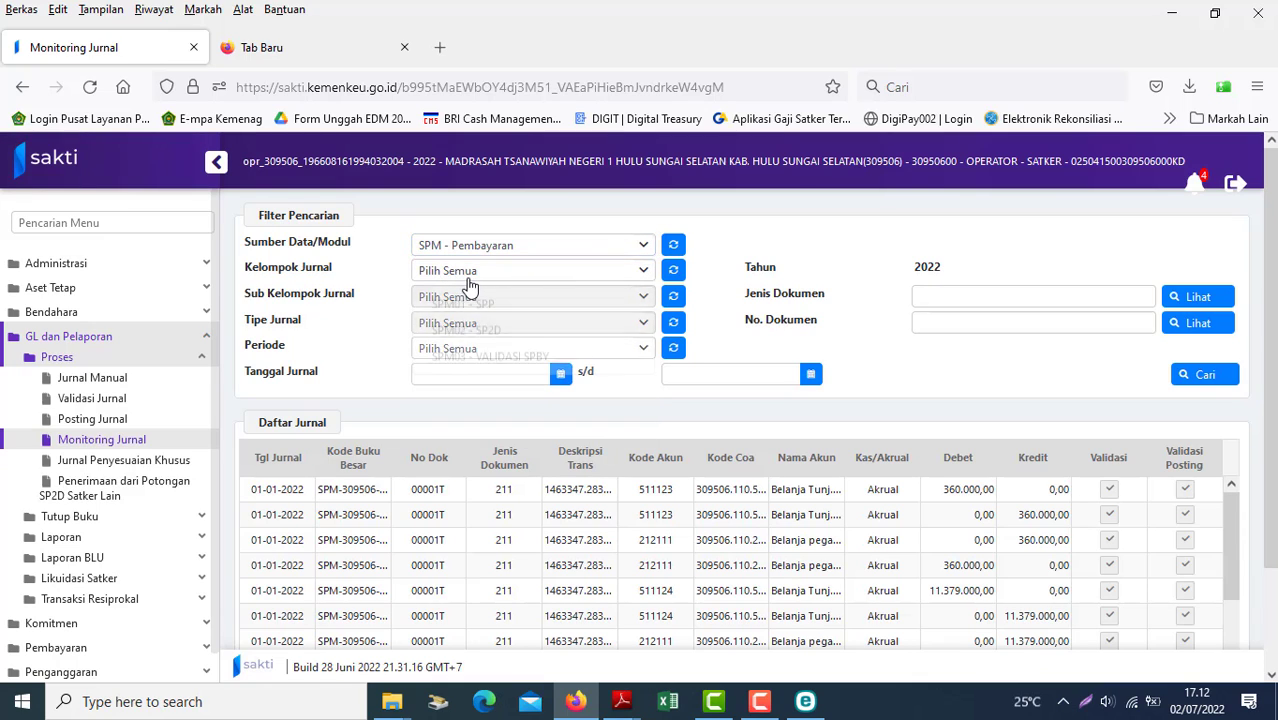
{"action": "left_click", "coordinate": [756, 240]}
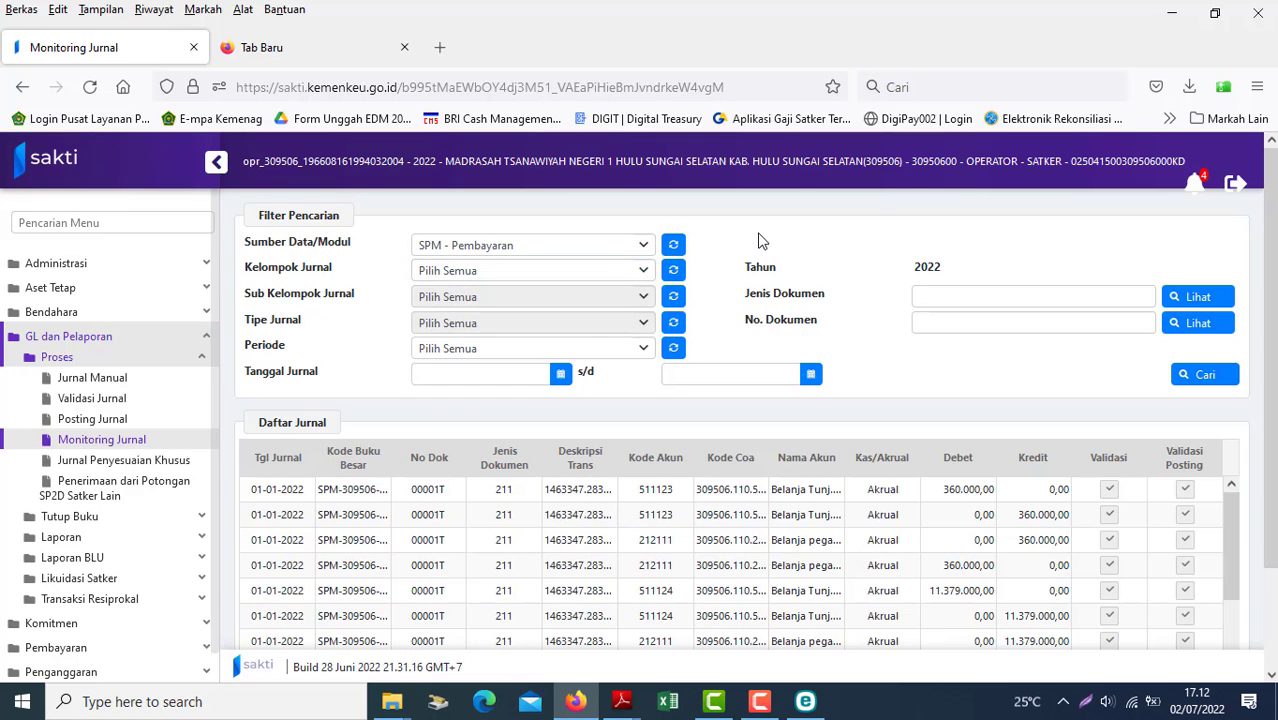
{"action": "left_click", "coordinate": [463, 352]}
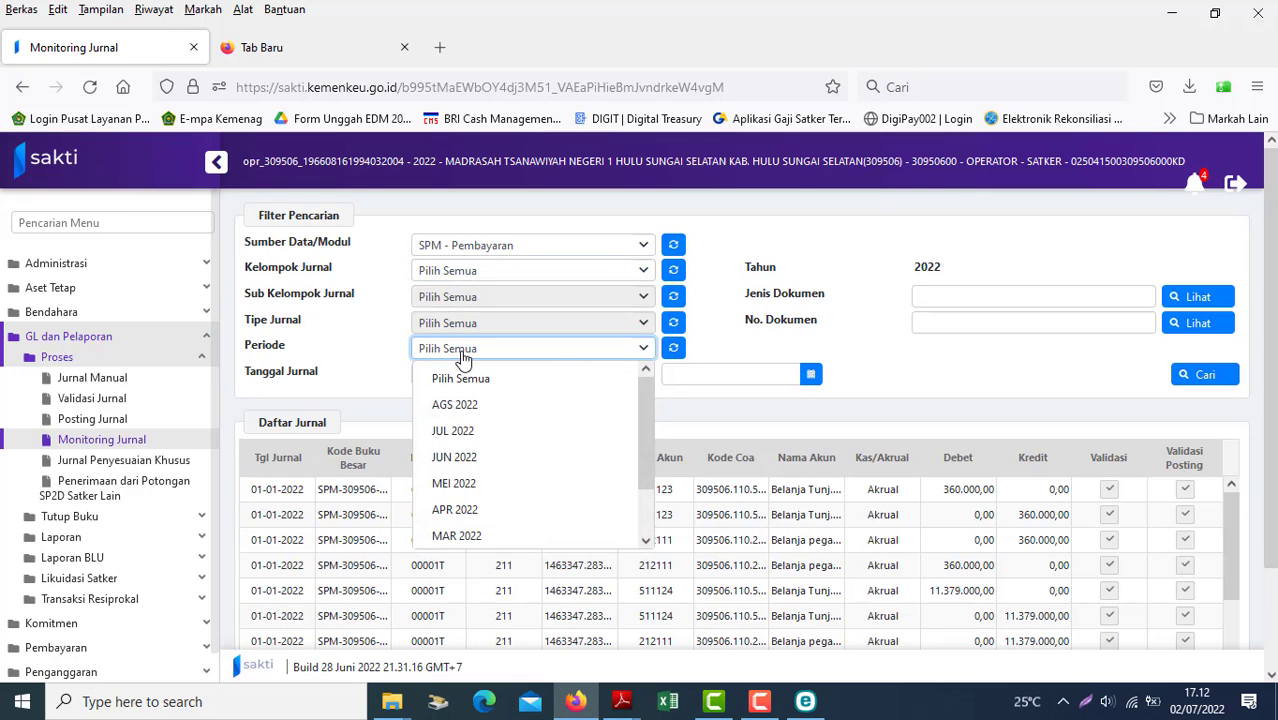
{"action": "left_click", "coordinate": [830, 230]}
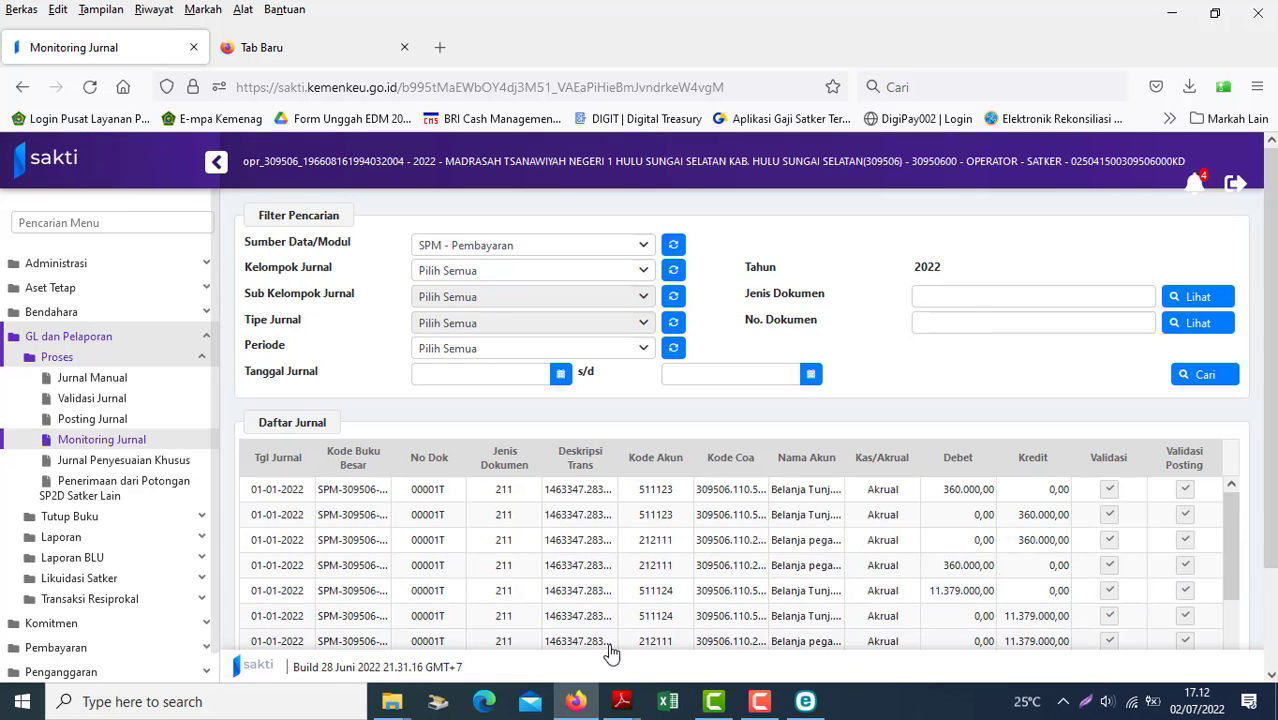
- Switch to the Daftar SP2D Satker.pdf for the PPNPN honorarium payment in Adobe Reader and highlight the start of its Nomor Invoice
{"action": "mouse_move", "coordinate": [621, 701]}
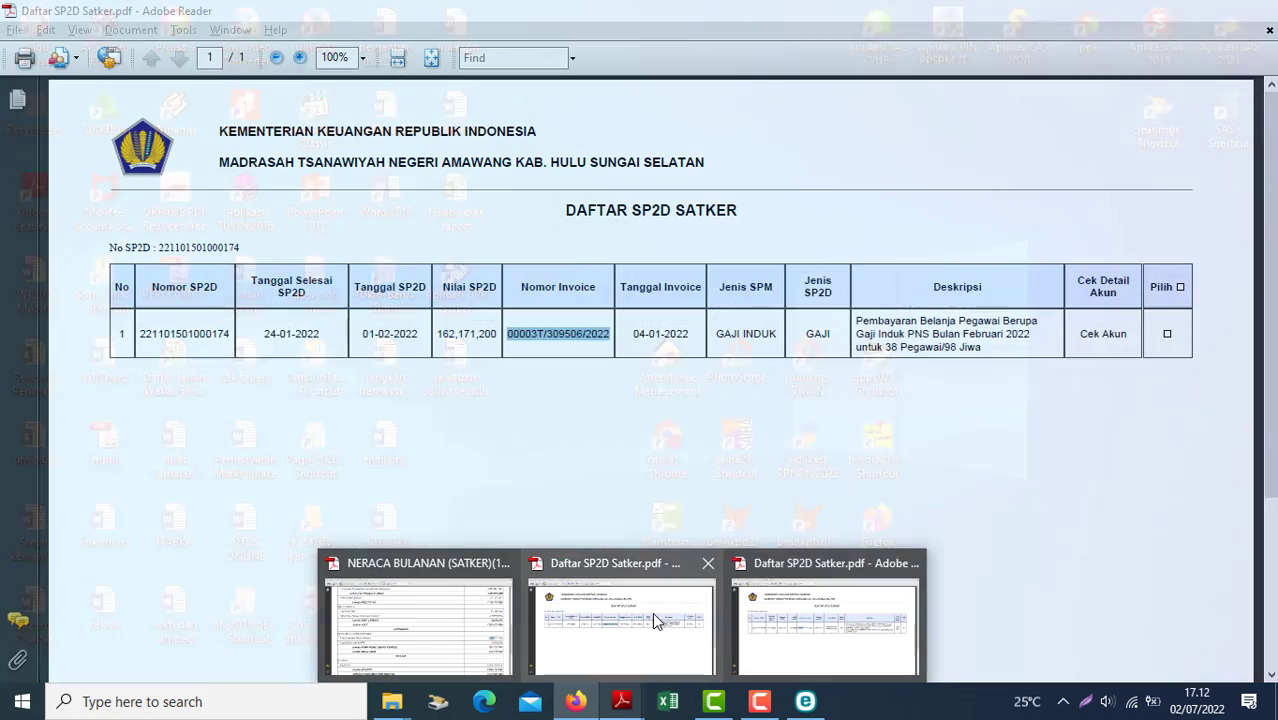
{"action": "mouse_move", "coordinate": [786, 615]}
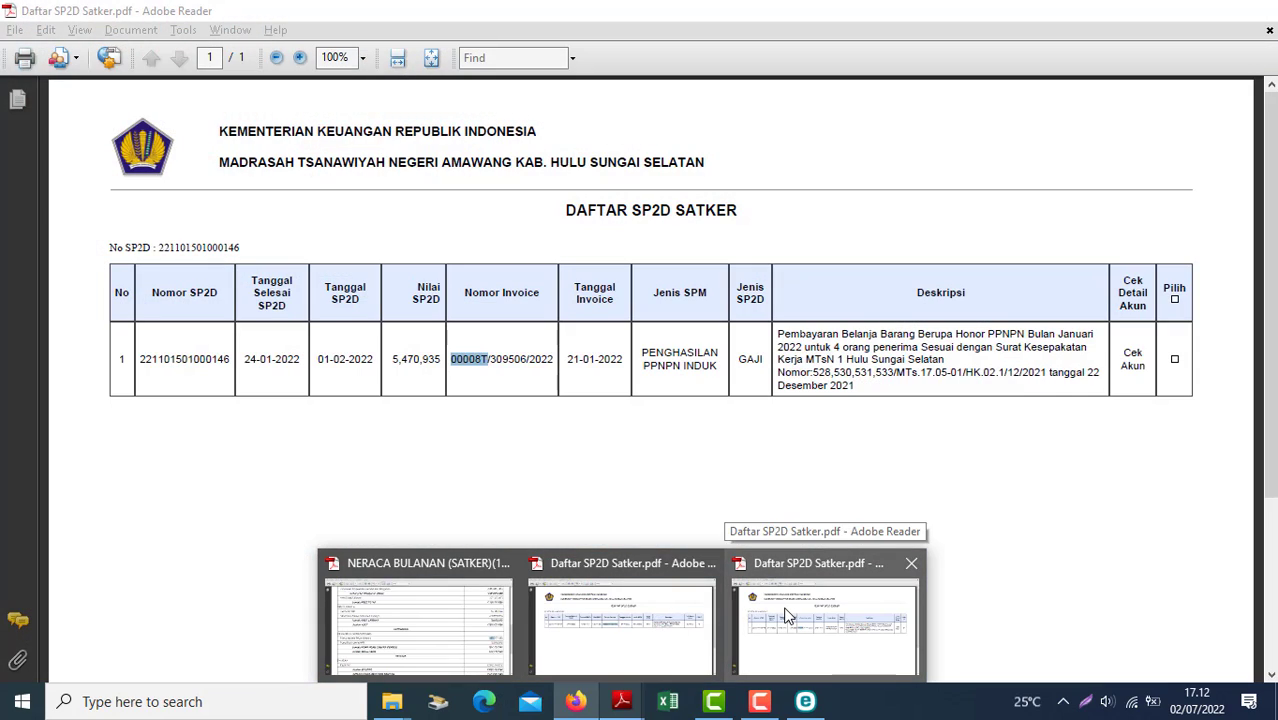
{"action": "left_click", "coordinate": [786, 615]}
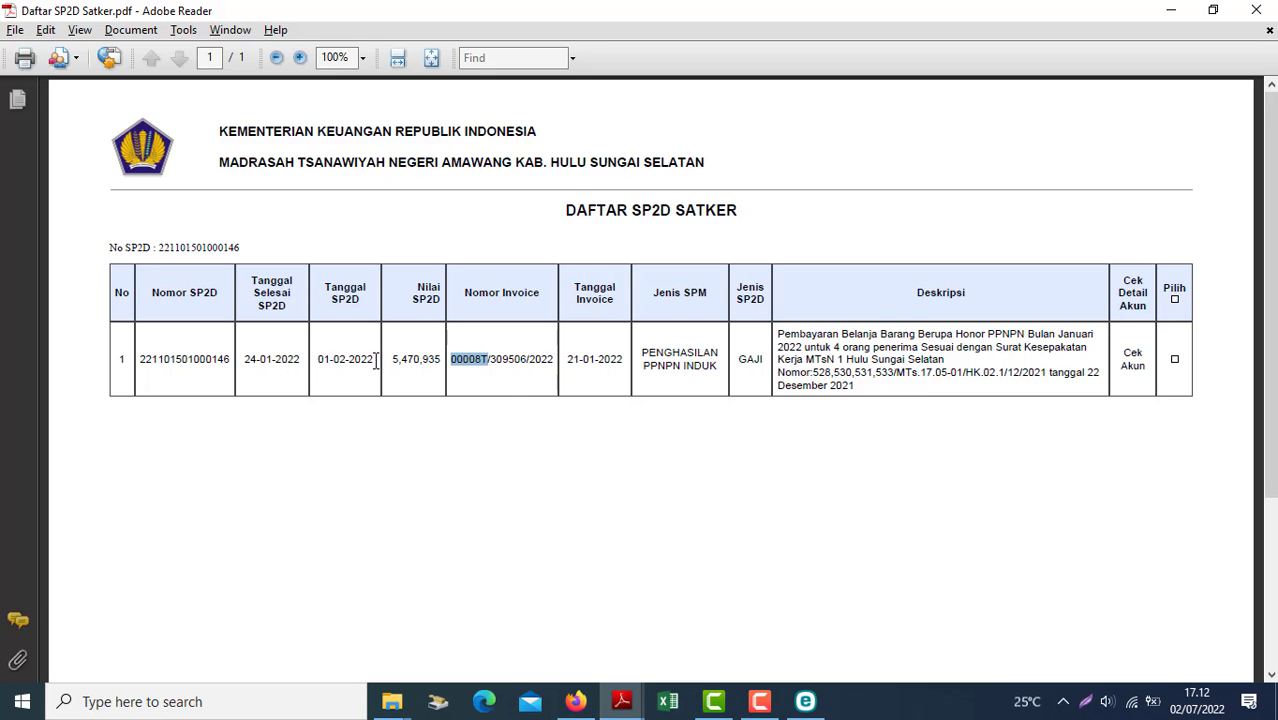
{"action": "key", "text": "ctrl+a"}
{"action": "left_click", "coordinate": [481, 368]}
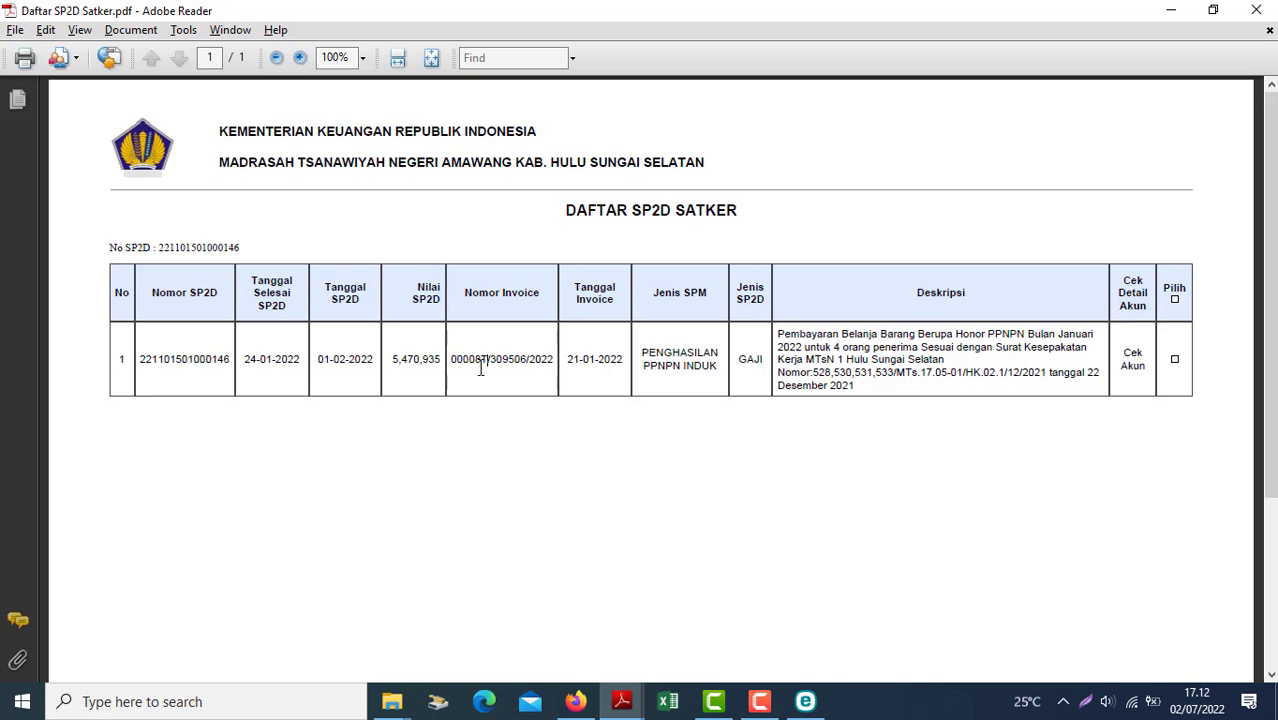
{"action": "left_click_drag", "start_coordinate": [452, 360], "coordinate": [477, 359]}
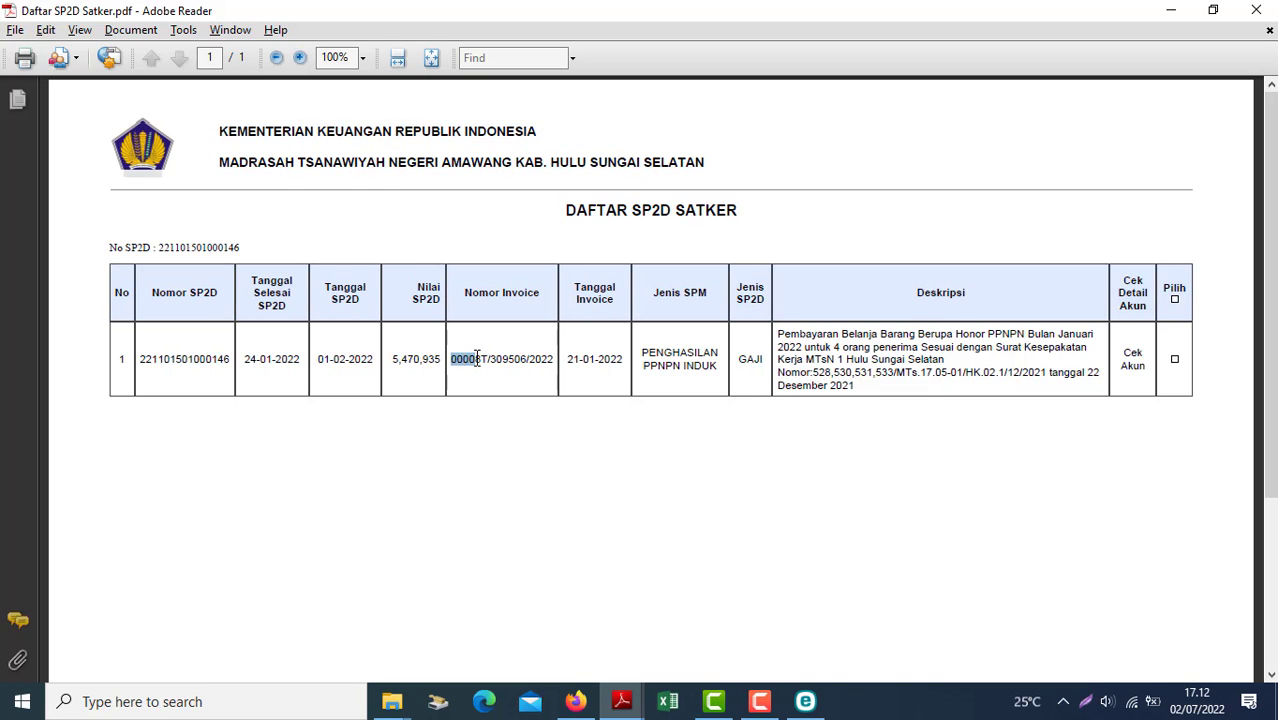
- Bring up the NERACA BULANAN PDF and highlight the full amount of Utang kepada Pihak Ketiga I
{"action": "left_click", "coordinate": [621, 701]}
{"action": "left_click", "coordinate": [388, 630]}
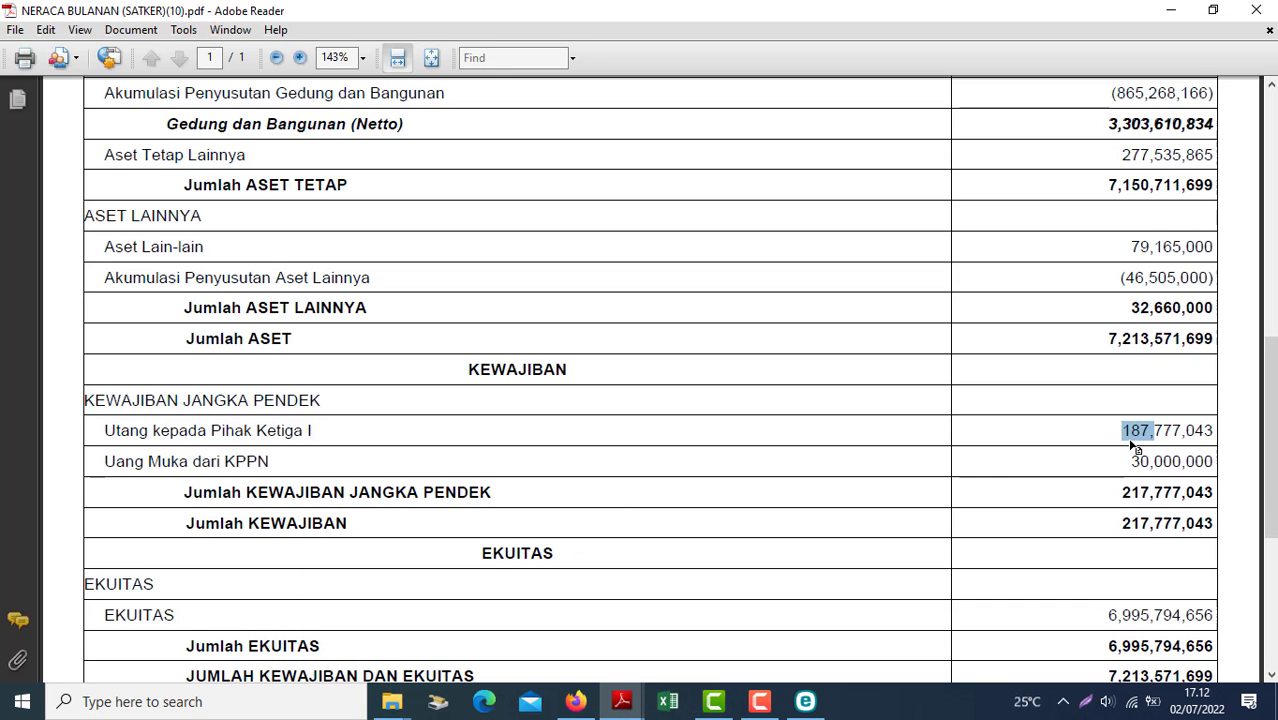
{"action": "left_click_drag", "start_coordinate": [1122, 430], "coordinate": [1213, 430]}
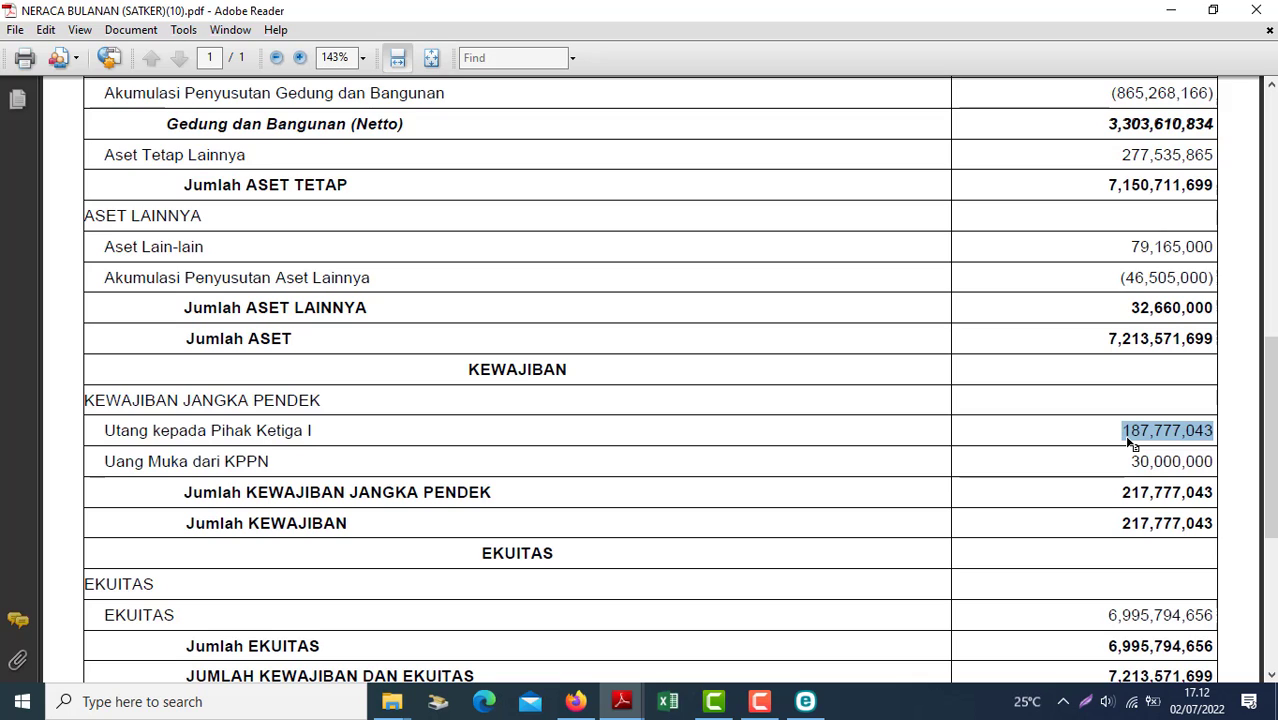
- Copy 00008T from the SP2D invoice number into the No. Dokumen filter of Monitoring Jurnal in Firefox and search the journals
{"action": "key", "text": "alt+Tab"}
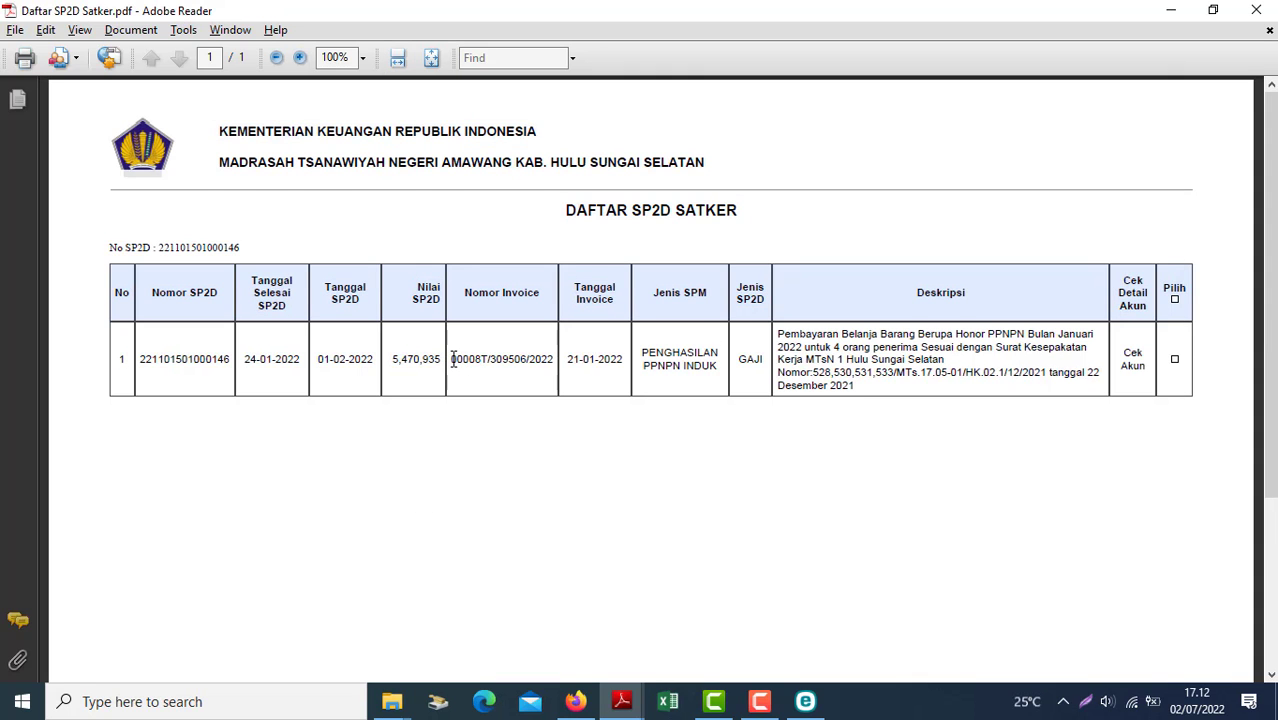
{"action": "left_click", "coordinate": [454, 361]}
{"action": "left_click_drag", "start_coordinate": [454, 361], "coordinate": [490, 361]}
{"action": "key", "text": "ctrl+c"}
{"action": "left_click", "coordinate": [575, 701]}
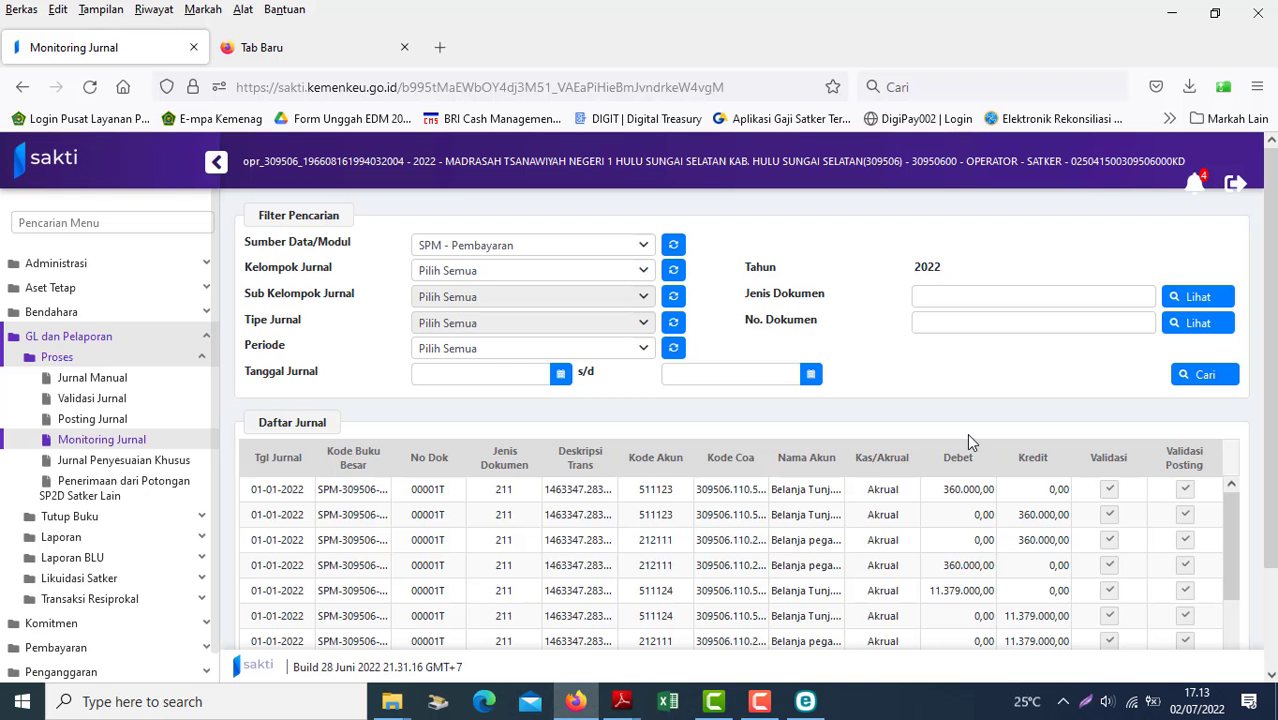
{"action": "left_click", "coordinate": [974, 321]}
{"action": "key", "text": "ctrl+v"}
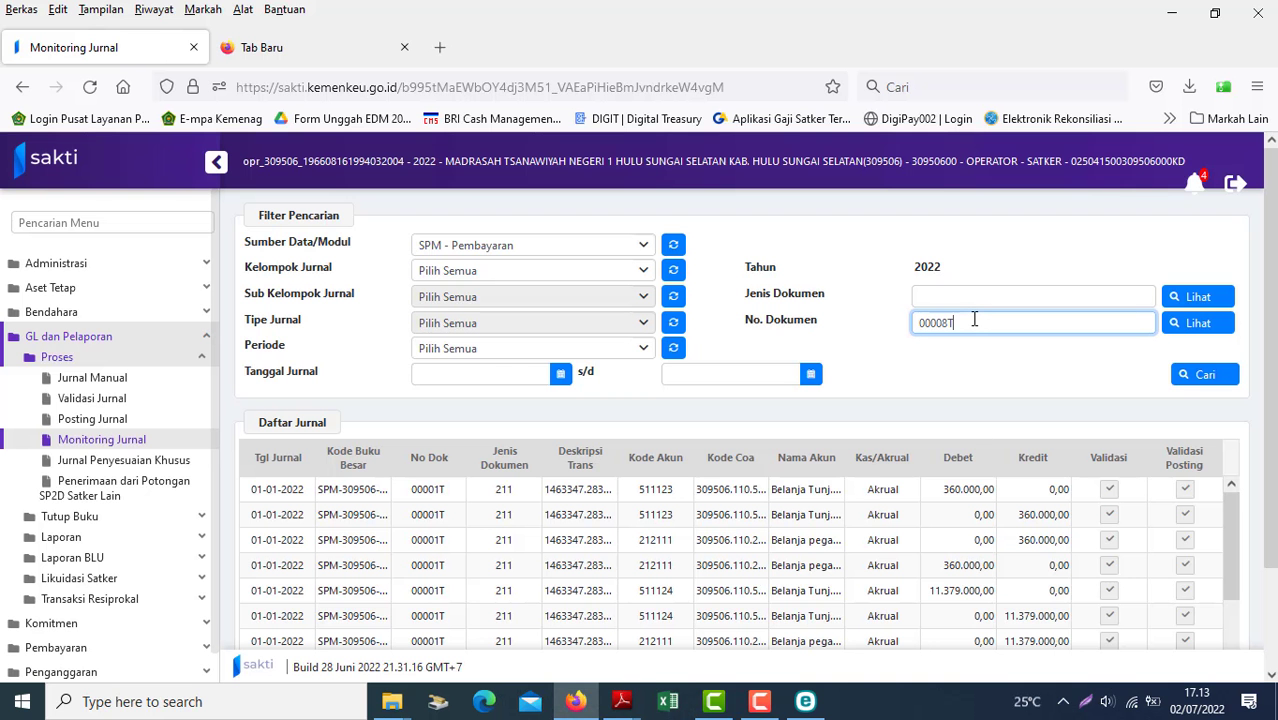
{"action": "left_click", "coordinate": [1205, 376]}
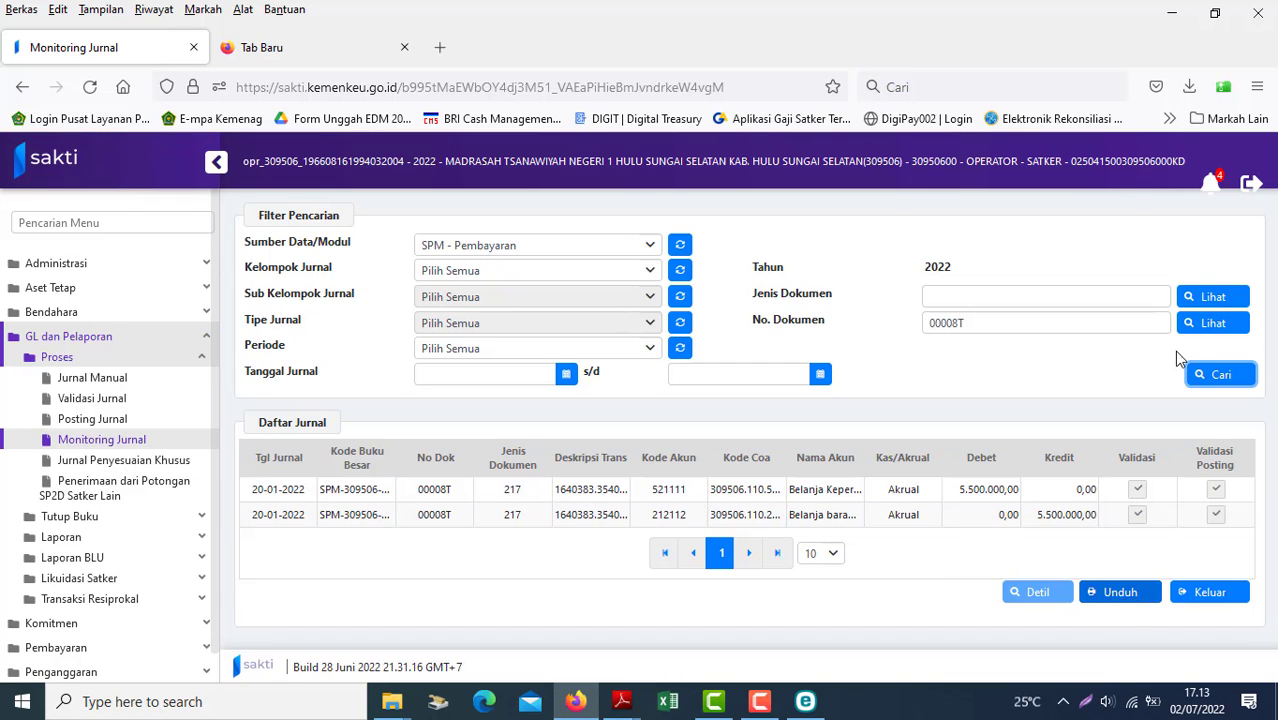
- Open Laporan Monitoring Jurnal.pdf in Adobe Reader, highlight data in the account 212112 row, and bring back the NERACA BULANAN PDF for comparison
{"action": "left_click", "coordinate": [1188, 91]}
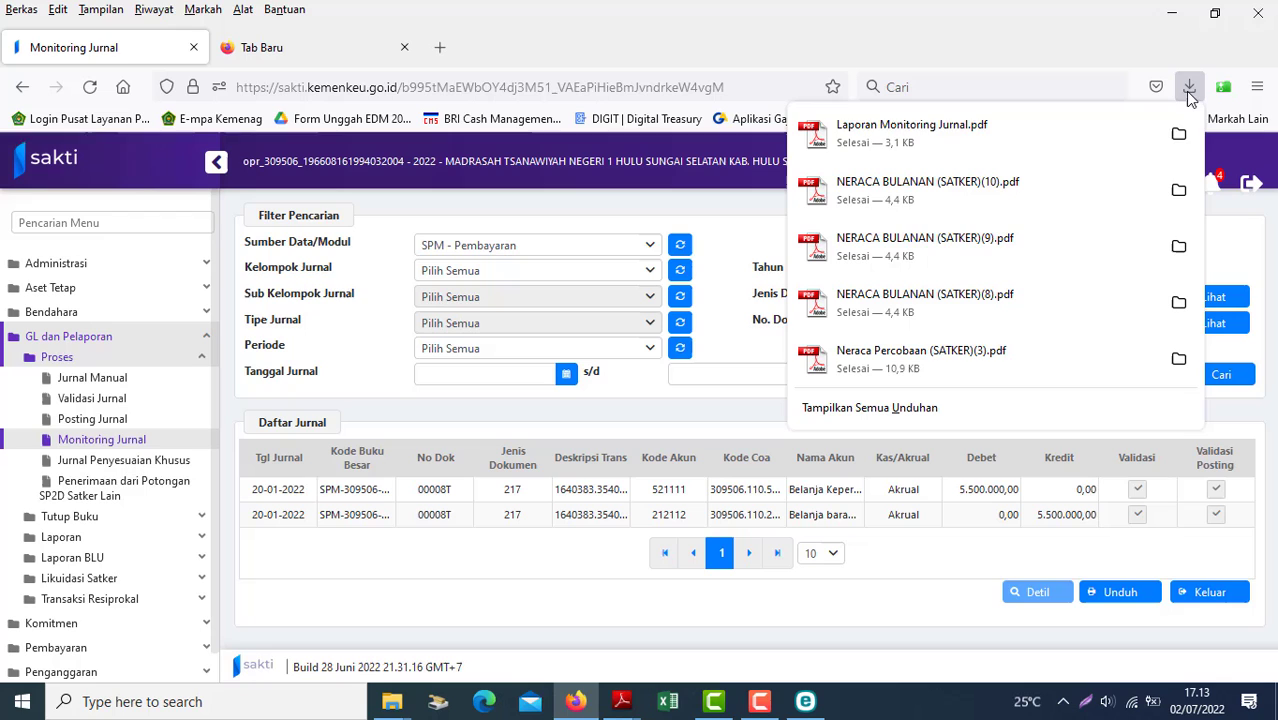
{"action": "left_click", "coordinate": [940, 140]}
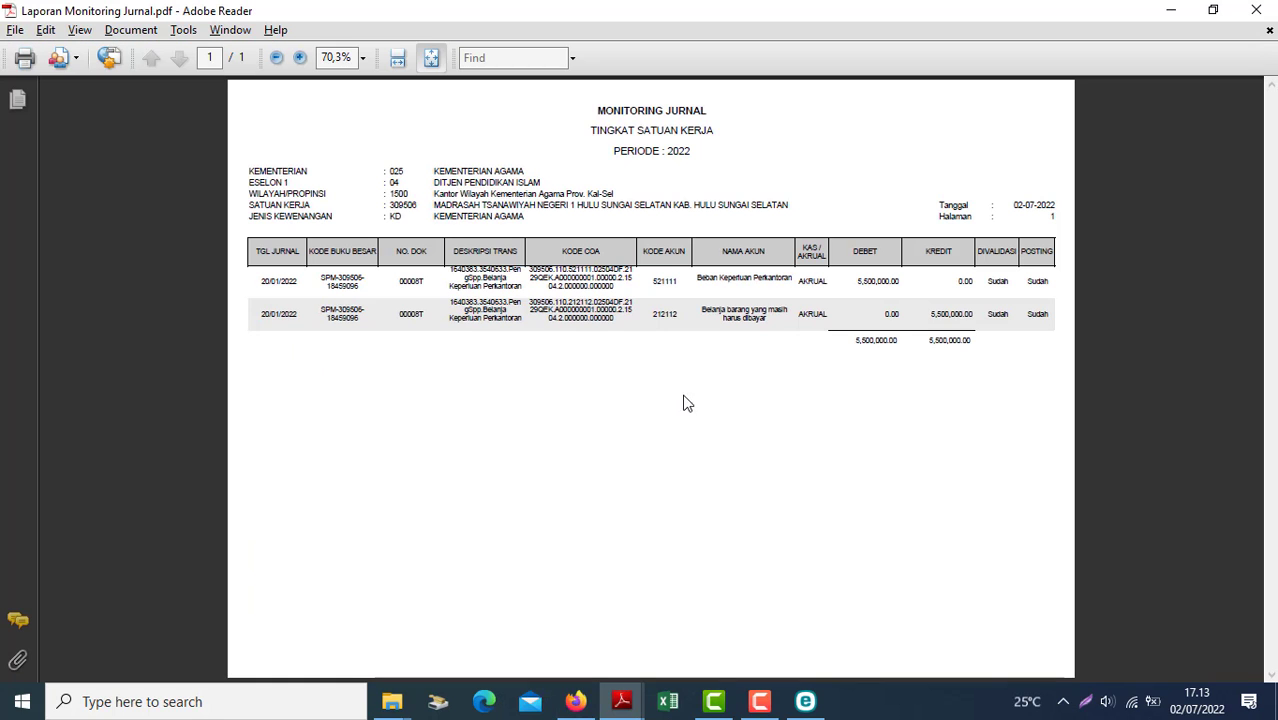
{"action": "key", "text": "ctrl+2"}
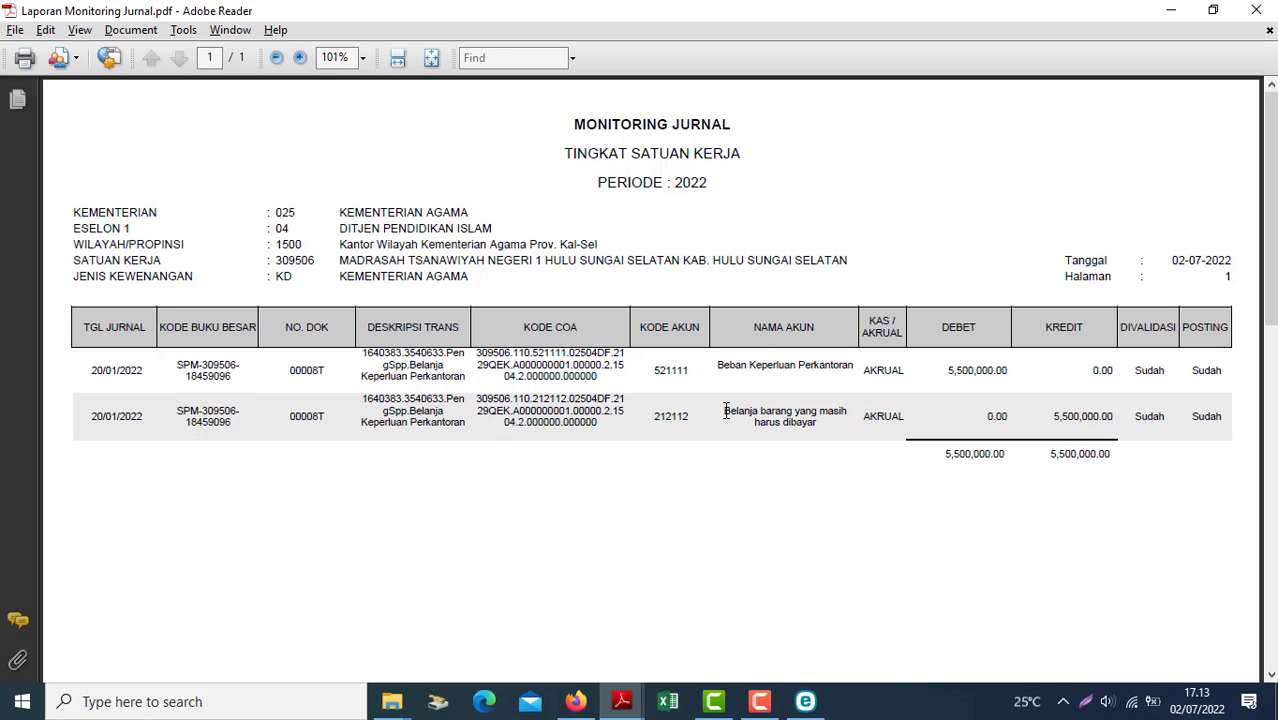
{"action": "left_click_drag", "start_coordinate": [651, 414], "coordinate": [645, 700]}
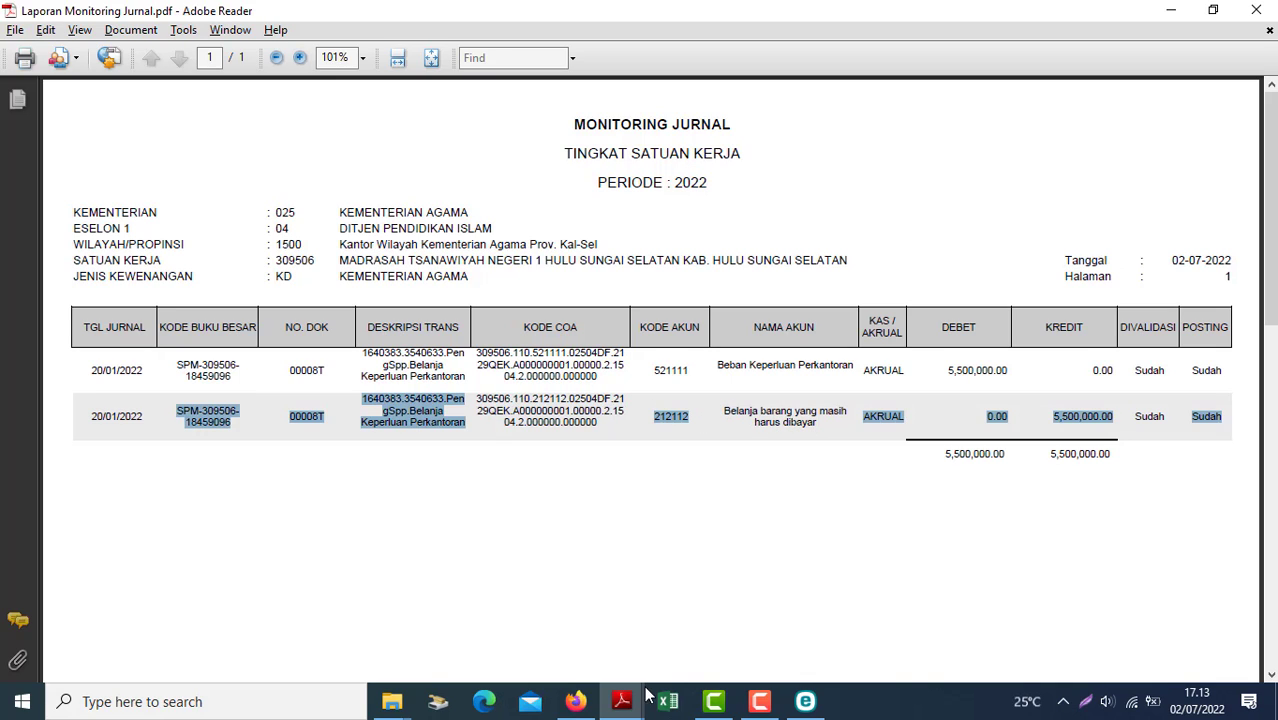
{"action": "left_click", "coordinate": [630, 705]}
{"action": "left_click", "coordinate": [309, 641]}
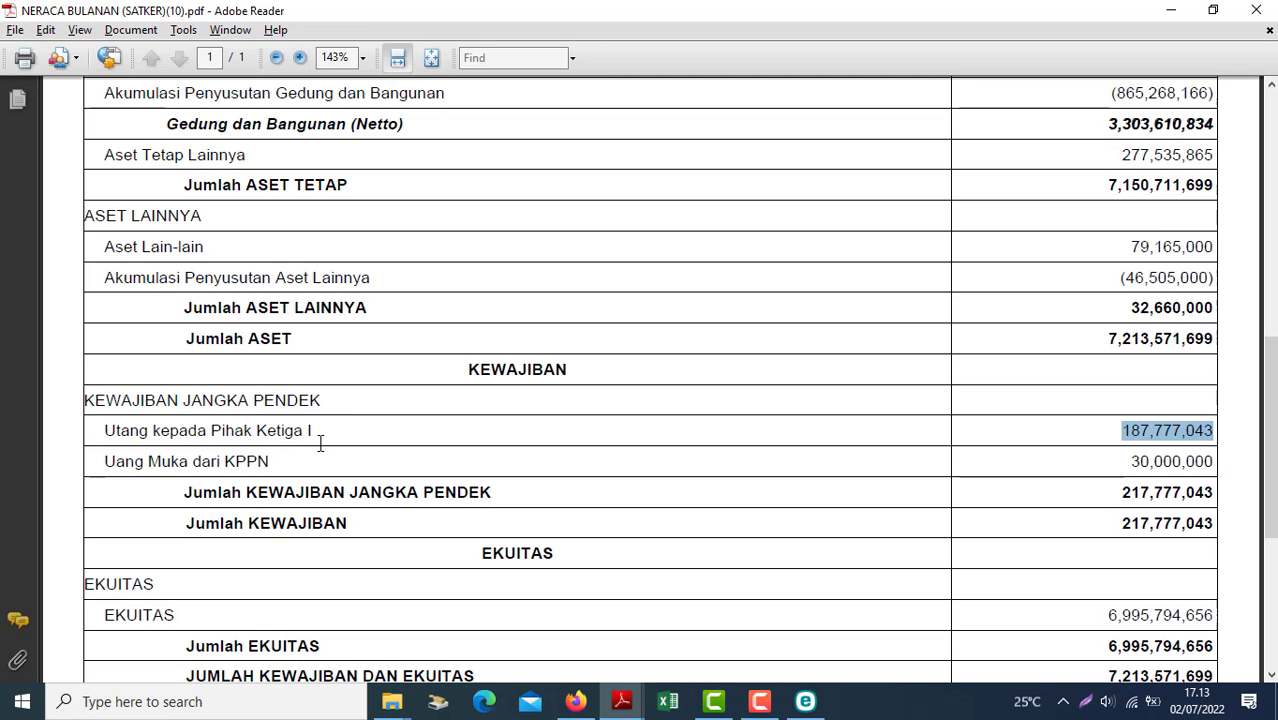
- Bring up the Daftar SP2D Satker.pdf for the February 2022 Gaji Induk PNS payment and clear its invoice number highlight
{"action": "key", "text": "alt+Tab"}
{"action": "key", "text": "alt+Tab"}
{"action": "key", "text": "alt+Tab"}
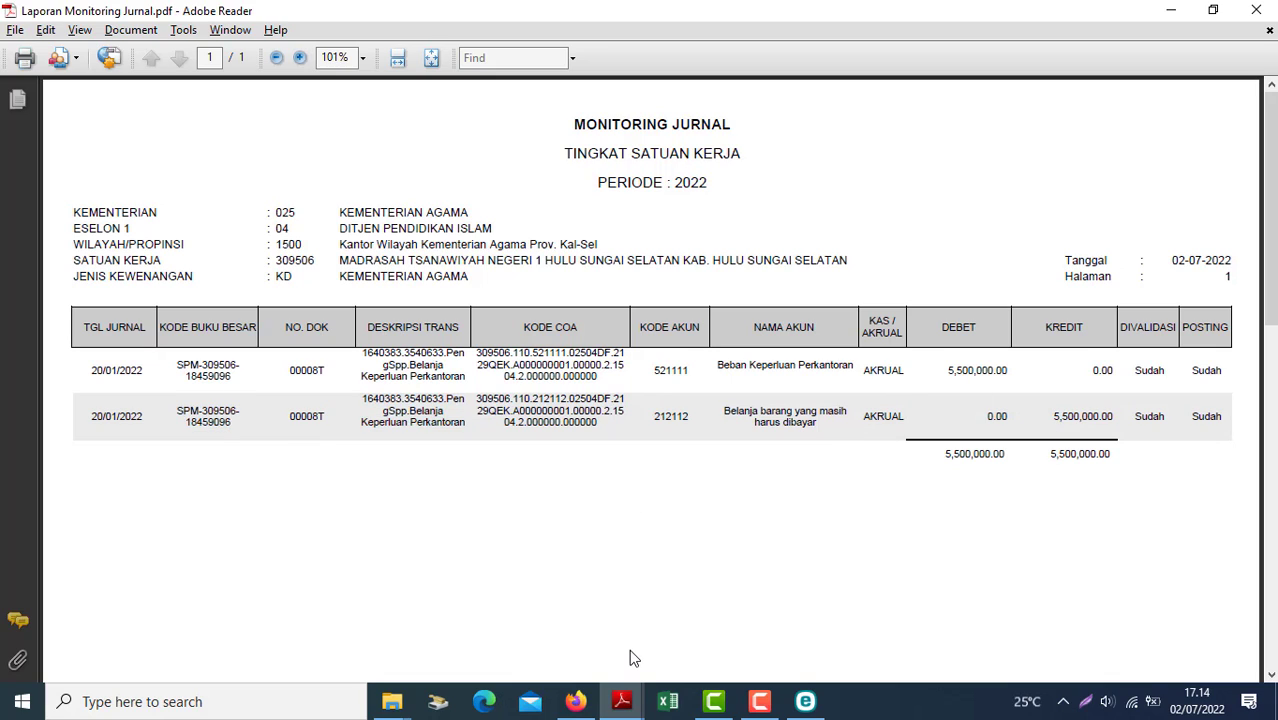
{"action": "left_click", "coordinate": [622, 708]}
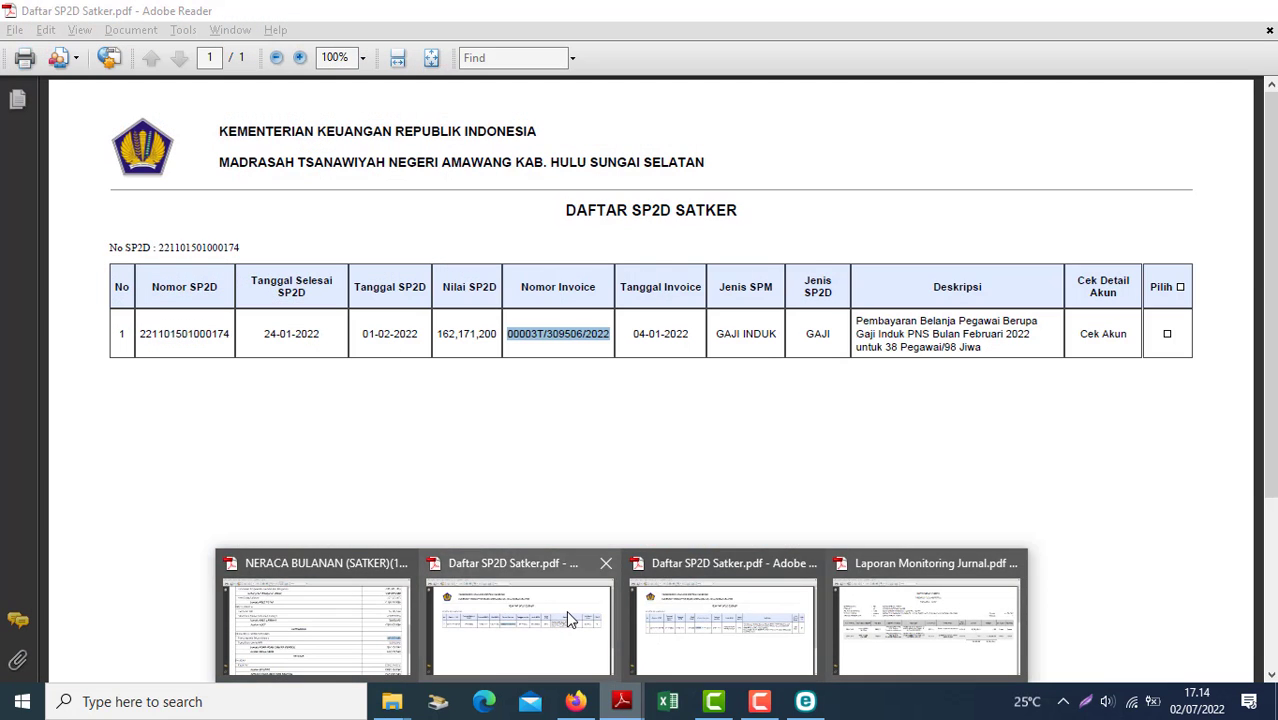
{"action": "left_click", "coordinate": [566, 610]}
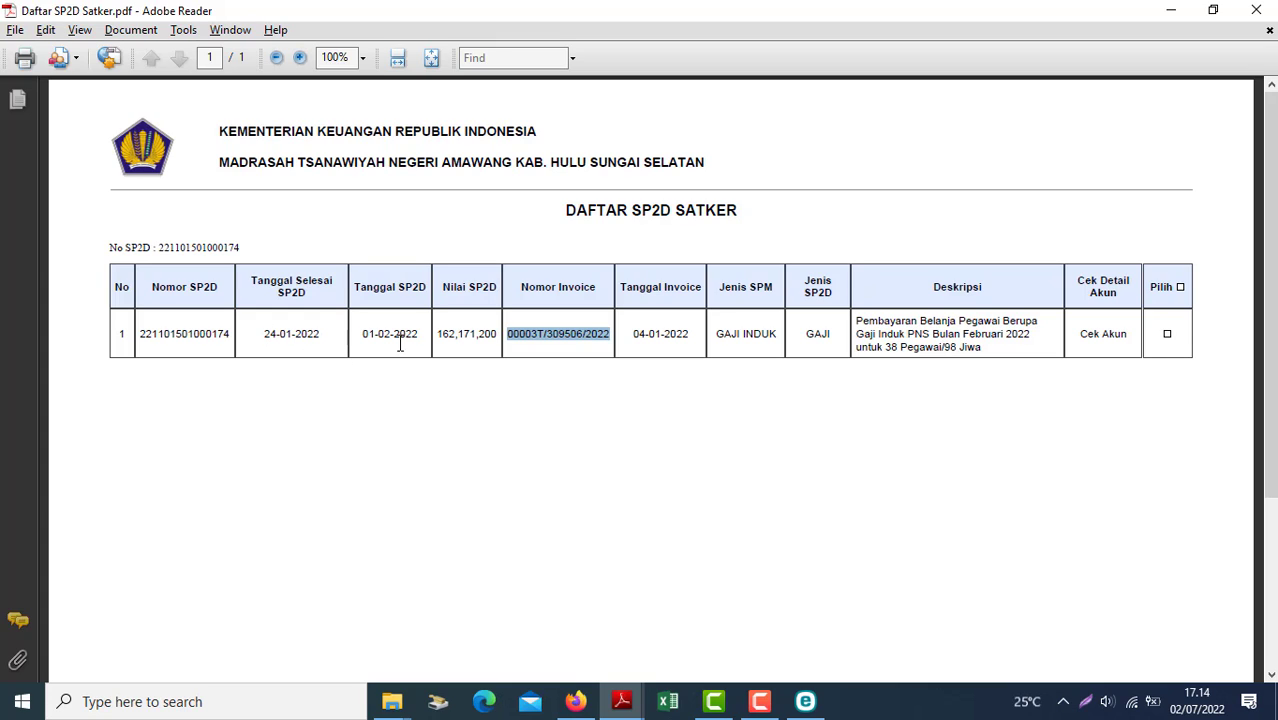
{"action": "left_click", "coordinate": [577, 342]}
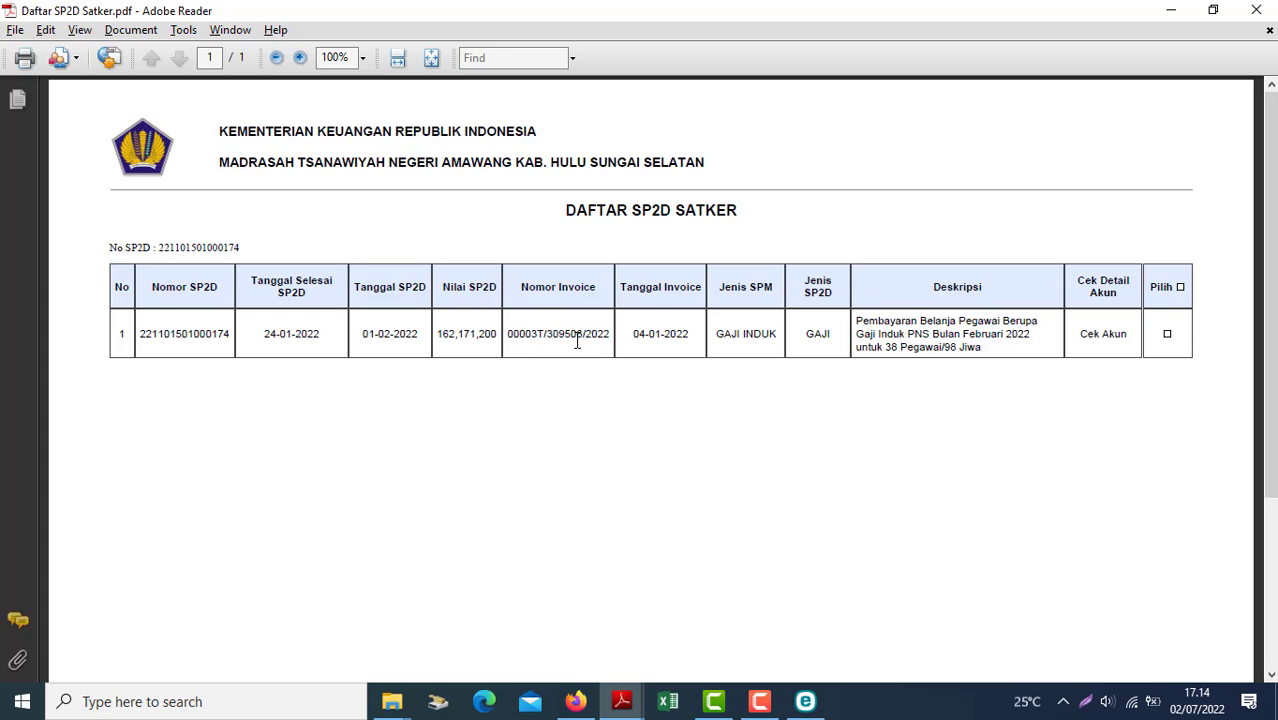
- Copy 00003T from the SP2D invoice number into the No. Dokumen filter of Monitoring Jurnal in Firefox and search the journals
{"action": "left_click_drag", "start_coordinate": [541, 334], "coordinate": [513, 334]}
{"action": "key", "text": "ctrl+c"}
{"action": "left_click", "coordinate": [576, 701]}
{"action": "left_click", "coordinate": [1007, 327]}
{"action": "key", "text": "ctrl+a"}
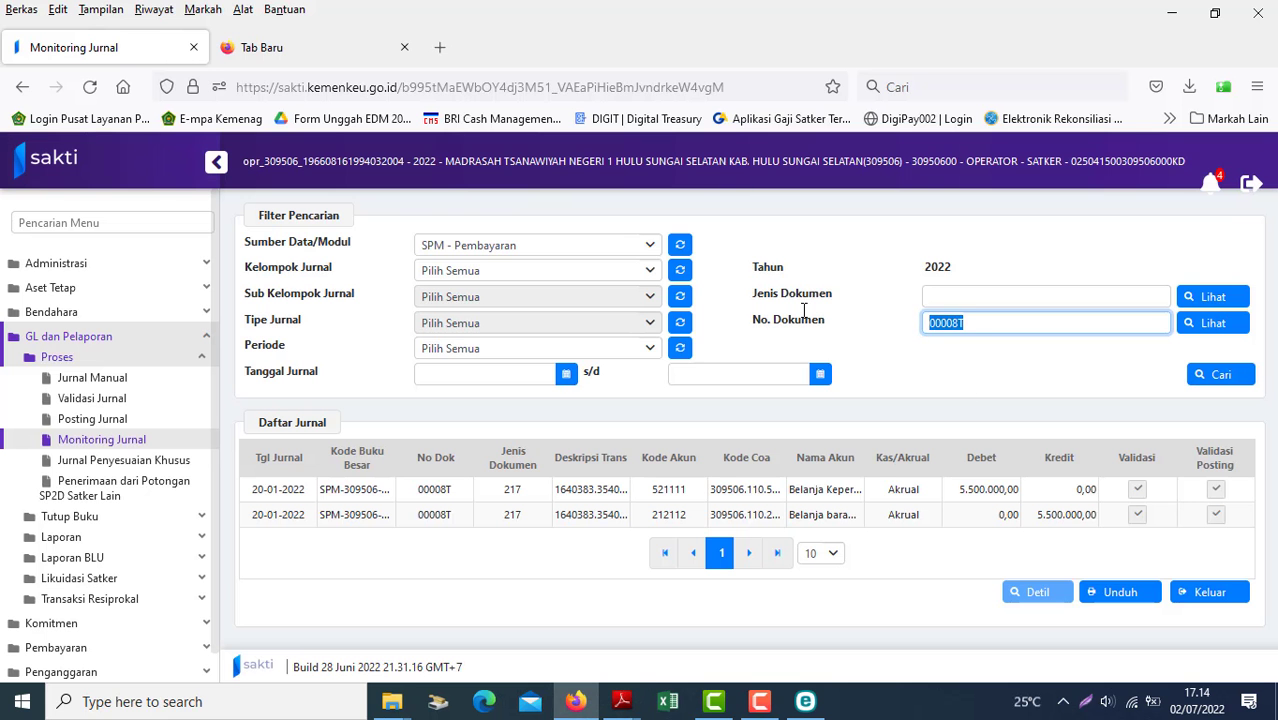
{"action": "key", "text": "ctrl+v"}
{"action": "left_click", "coordinate": [1207, 382]}
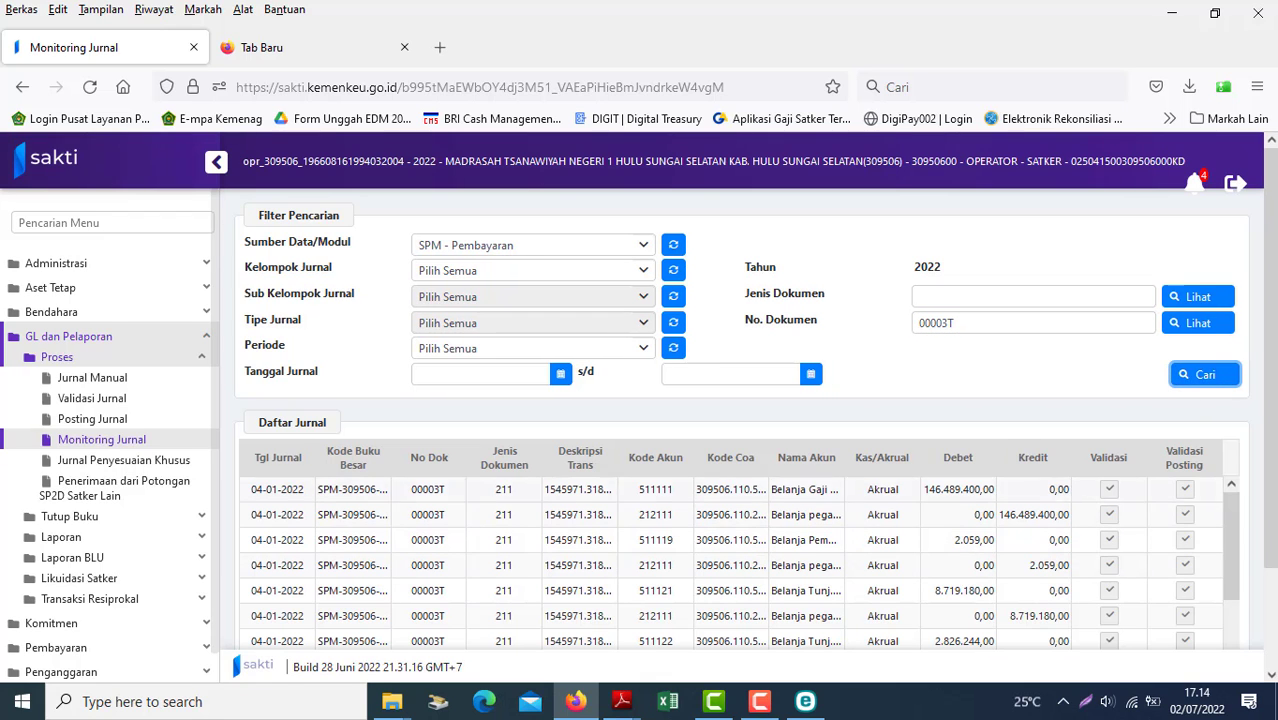
{"action": "scroll", "coordinate": [1107, 560], "scroll_direction": "down", "scroll_amount": 2}
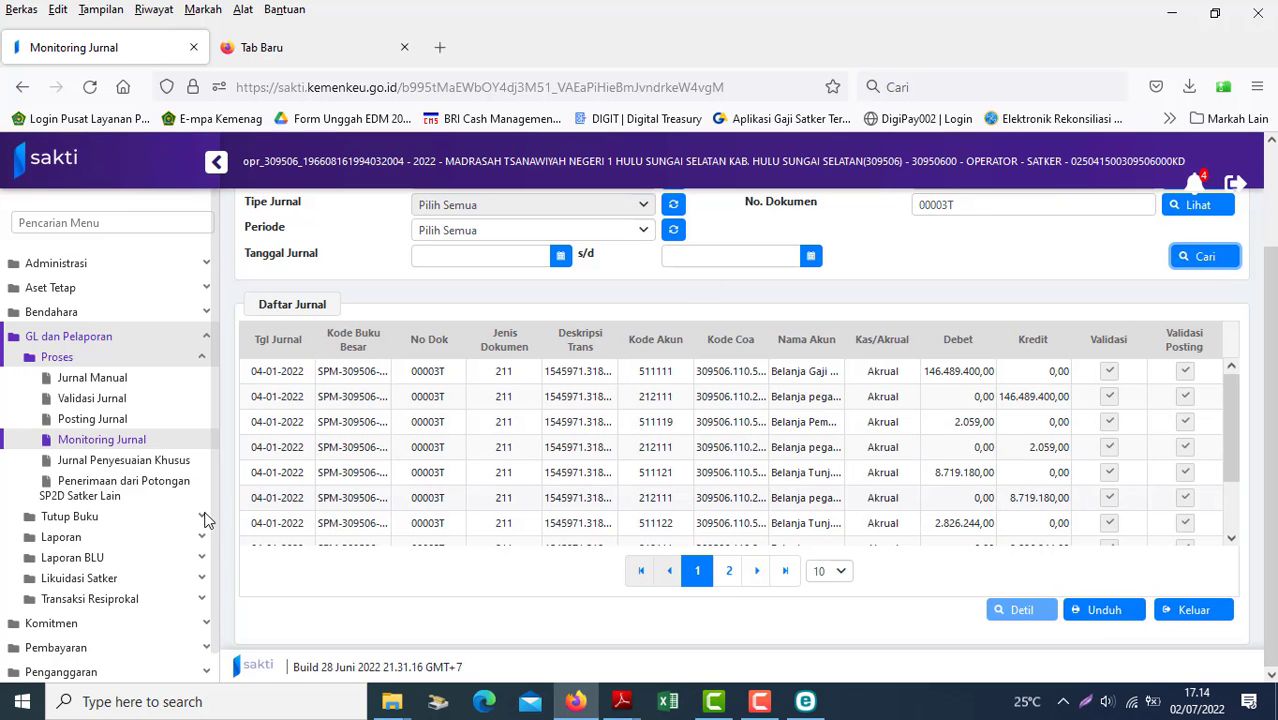
- Download the Neraca Percobaan (SATKER) report for JAN 2022 and save the PDF
{"action": "left_click", "coordinate": [90, 540]}
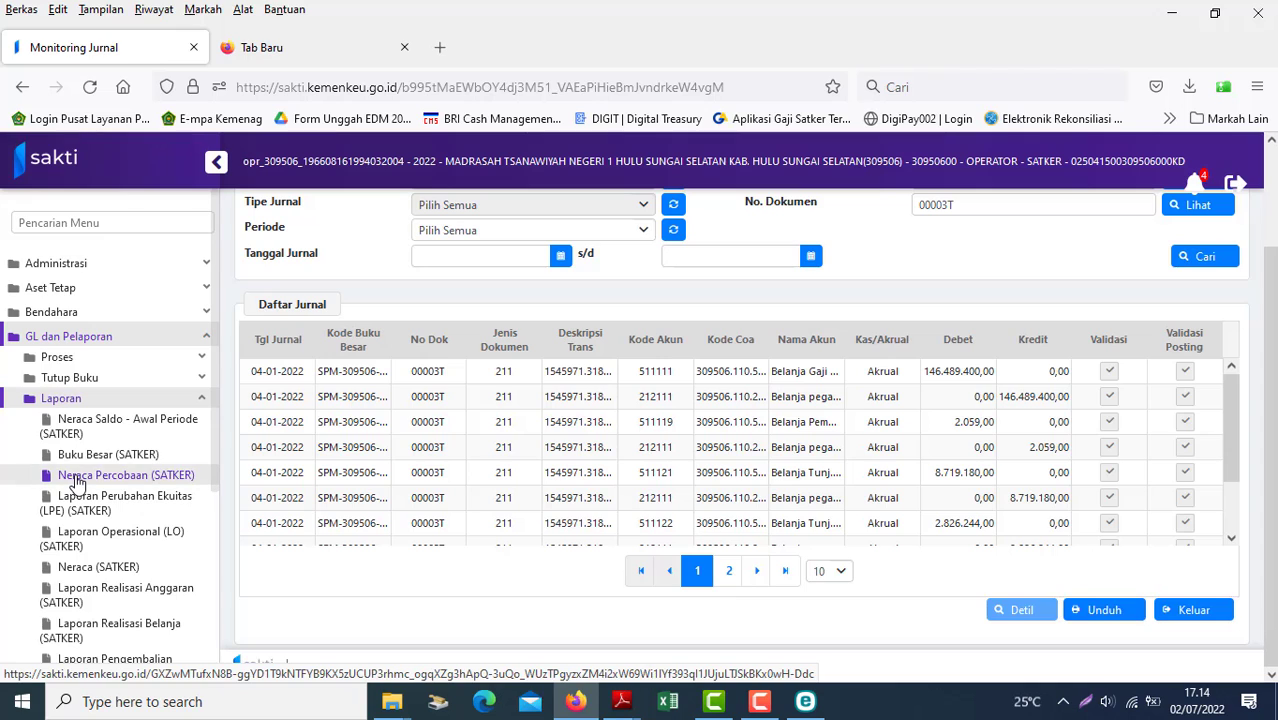
{"action": "left_click", "coordinate": [78, 482]}
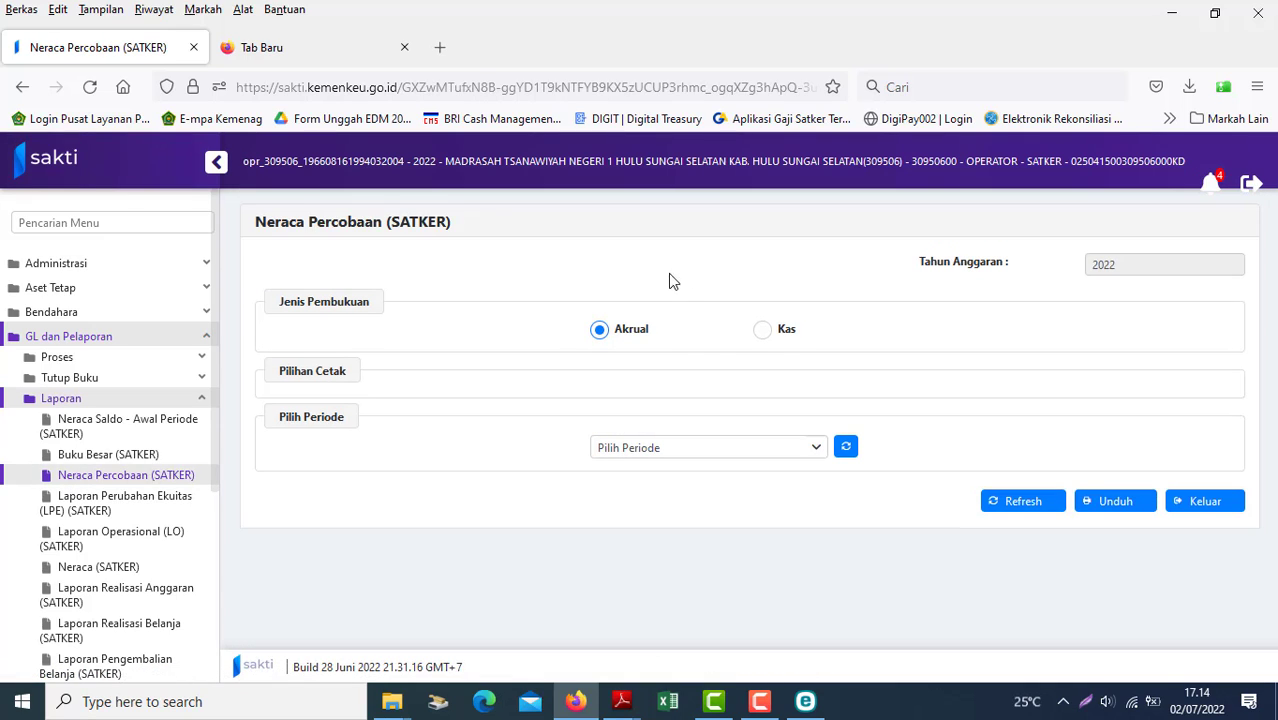
{"action": "left_click", "coordinate": [730, 457]}
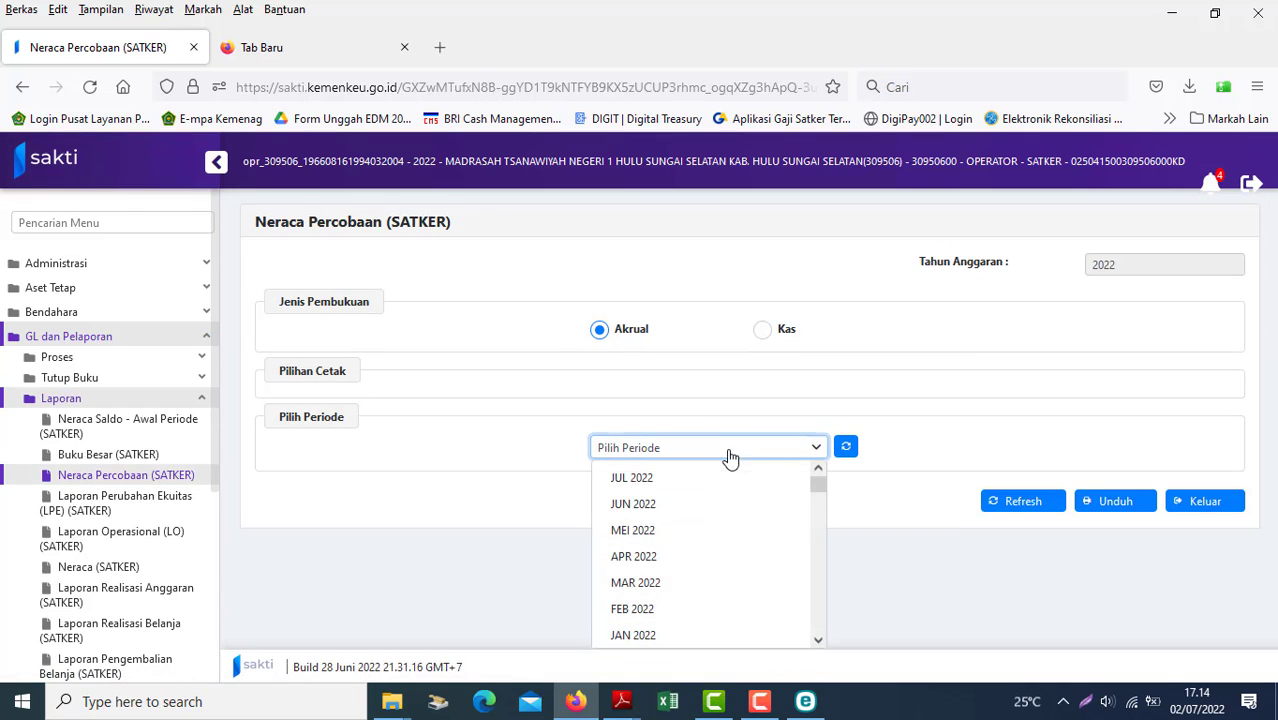
{"action": "left_click", "coordinate": [640, 635]}
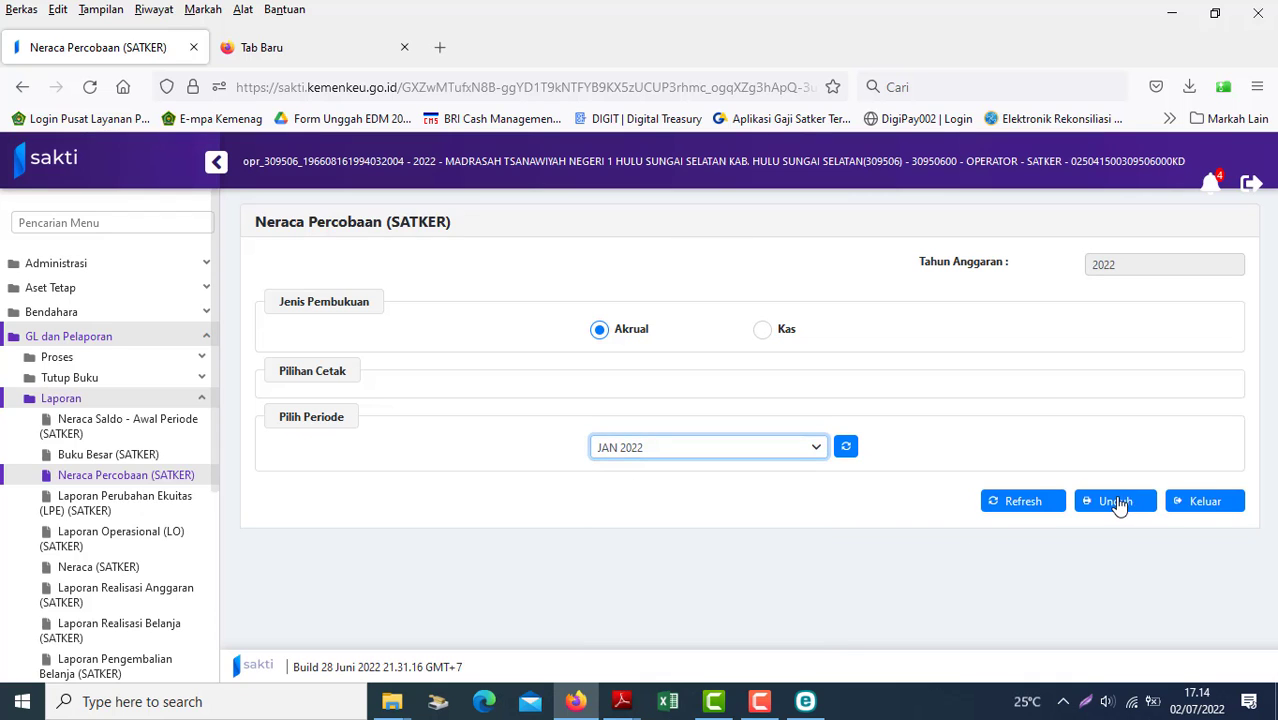
{"action": "left_click", "coordinate": [1113, 501]}
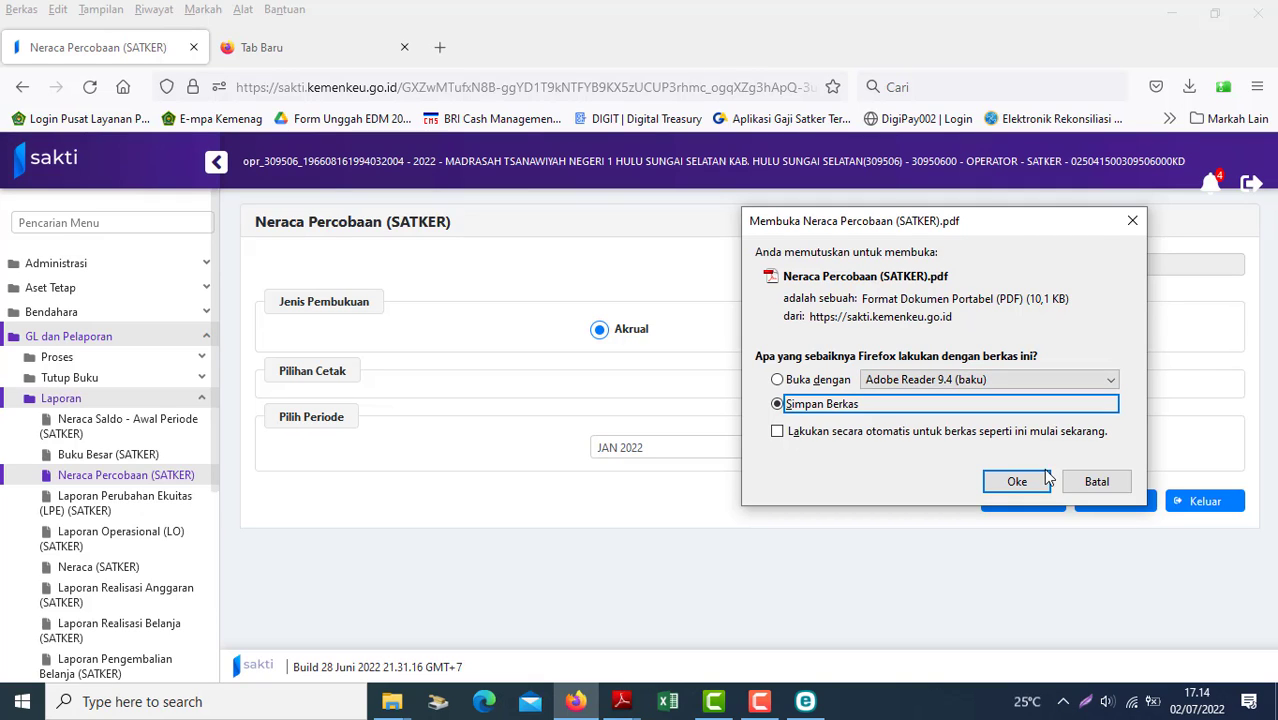
{"action": "left_click", "coordinate": [1016, 483]}
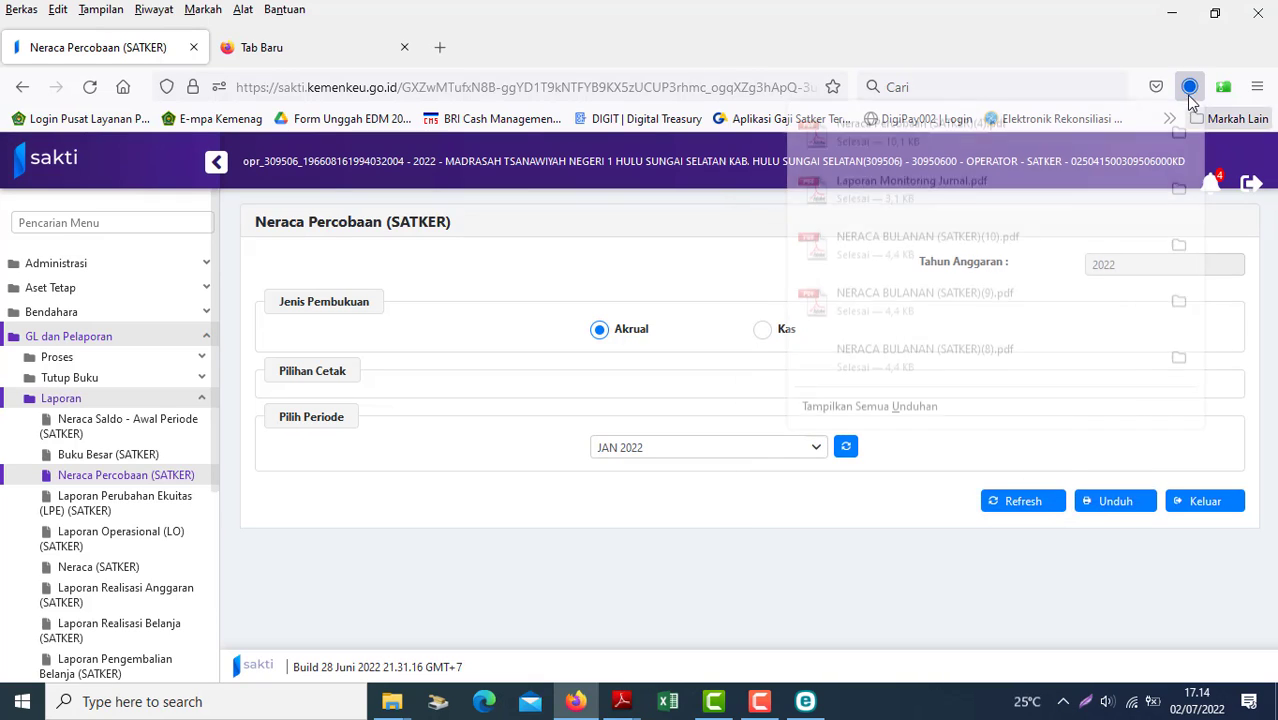
- Open Neraca Percobaan (SATKER)(4).pdf from the Downloads folder and highlight the credit amounts of accounts 212111 and 212112
{"action": "left_click", "coordinate": [1177, 134]}
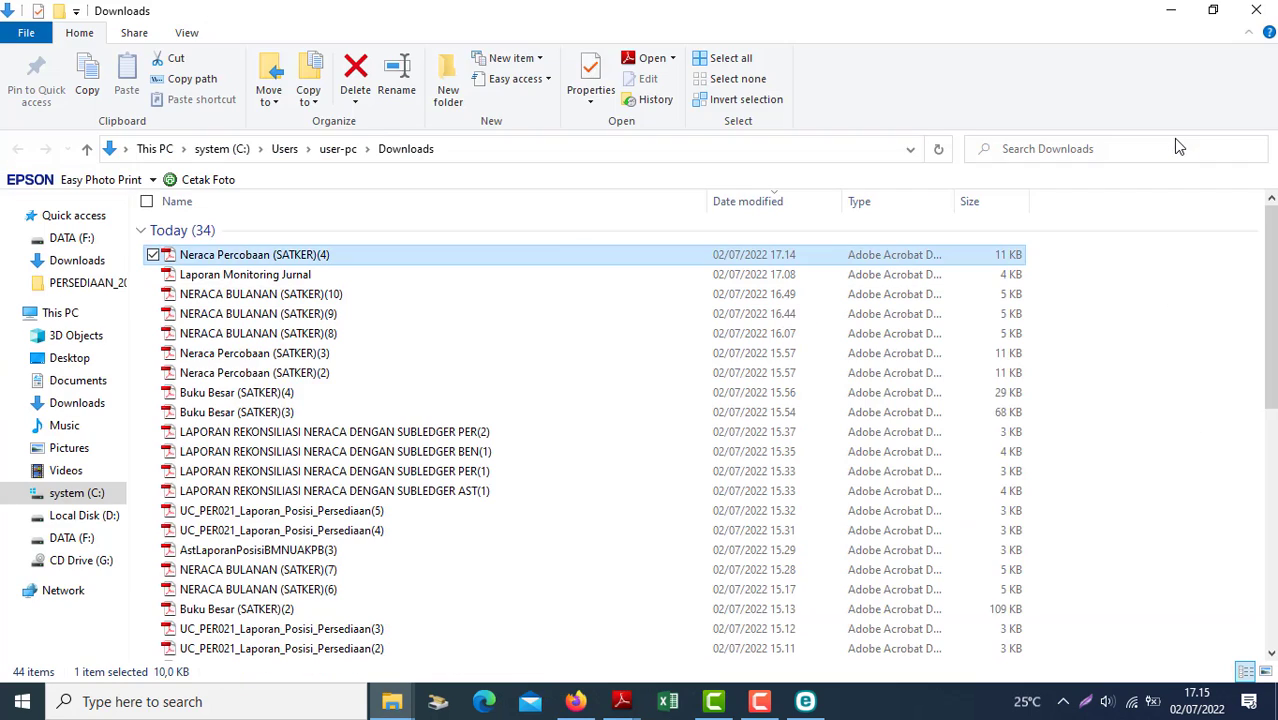
{"action": "double_click", "coordinate": [240, 262]}
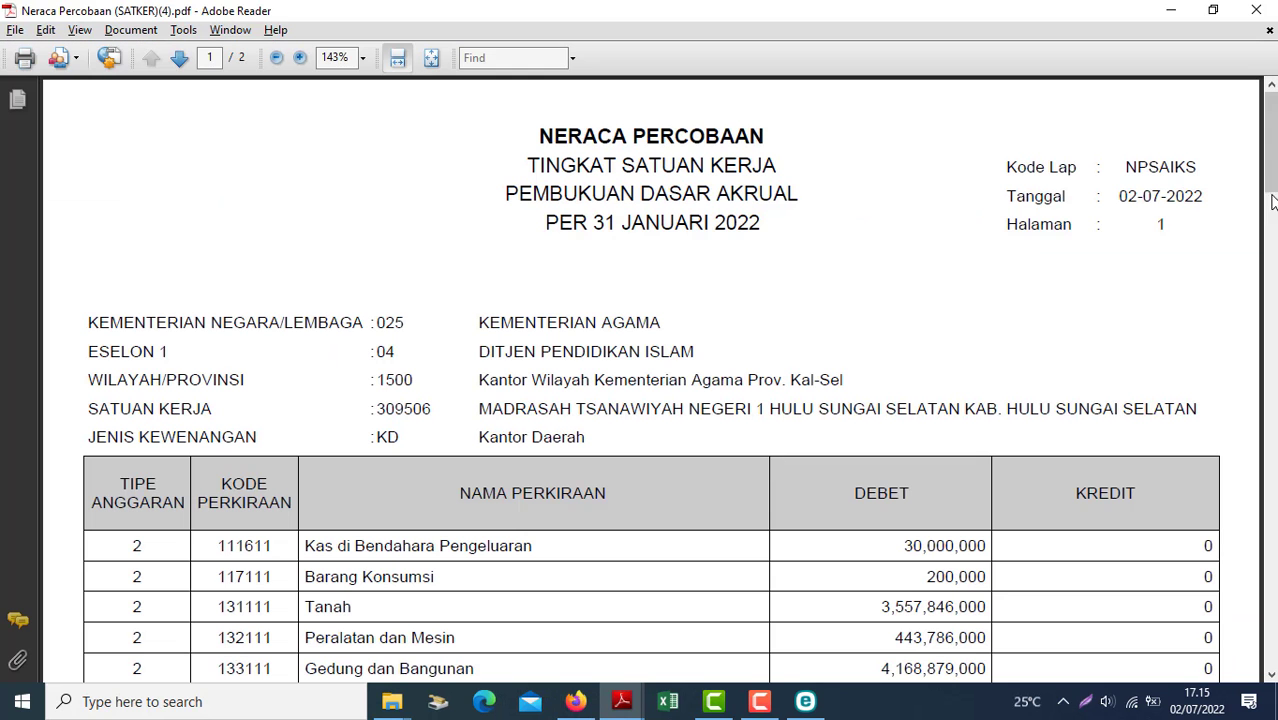
{"action": "left_click_drag", "start_coordinate": [1272, 200], "coordinate": [1272, 283]}
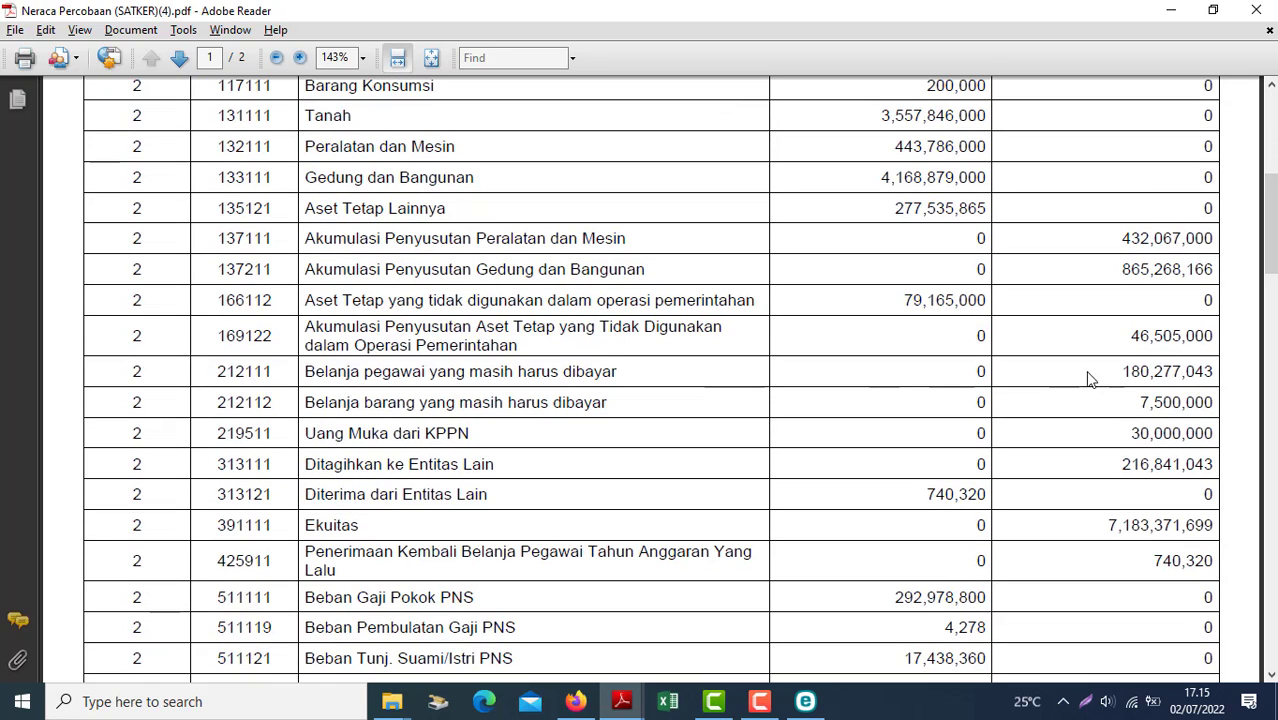
{"action": "left_click_drag", "start_coordinate": [1118, 371], "coordinate": [1220, 371]}
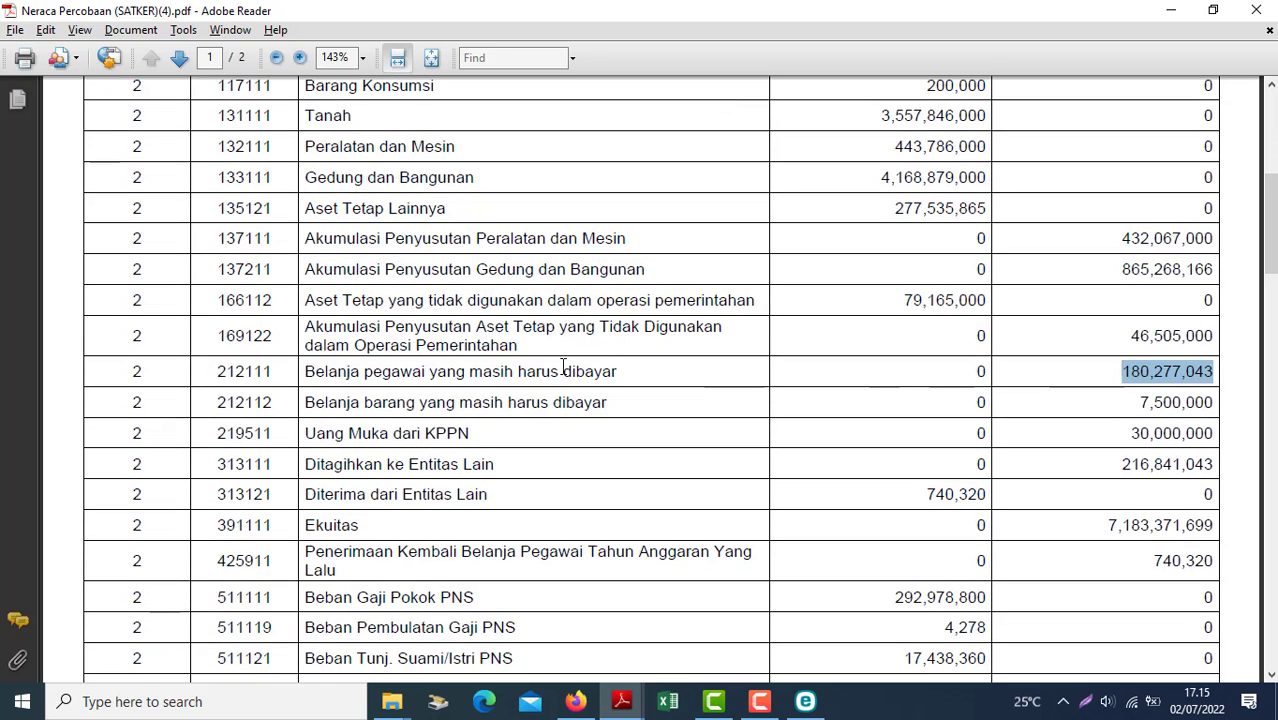
{"action": "left_click_drag", "start_coordinate": [607, 402], "coordinate": [317, 401]}
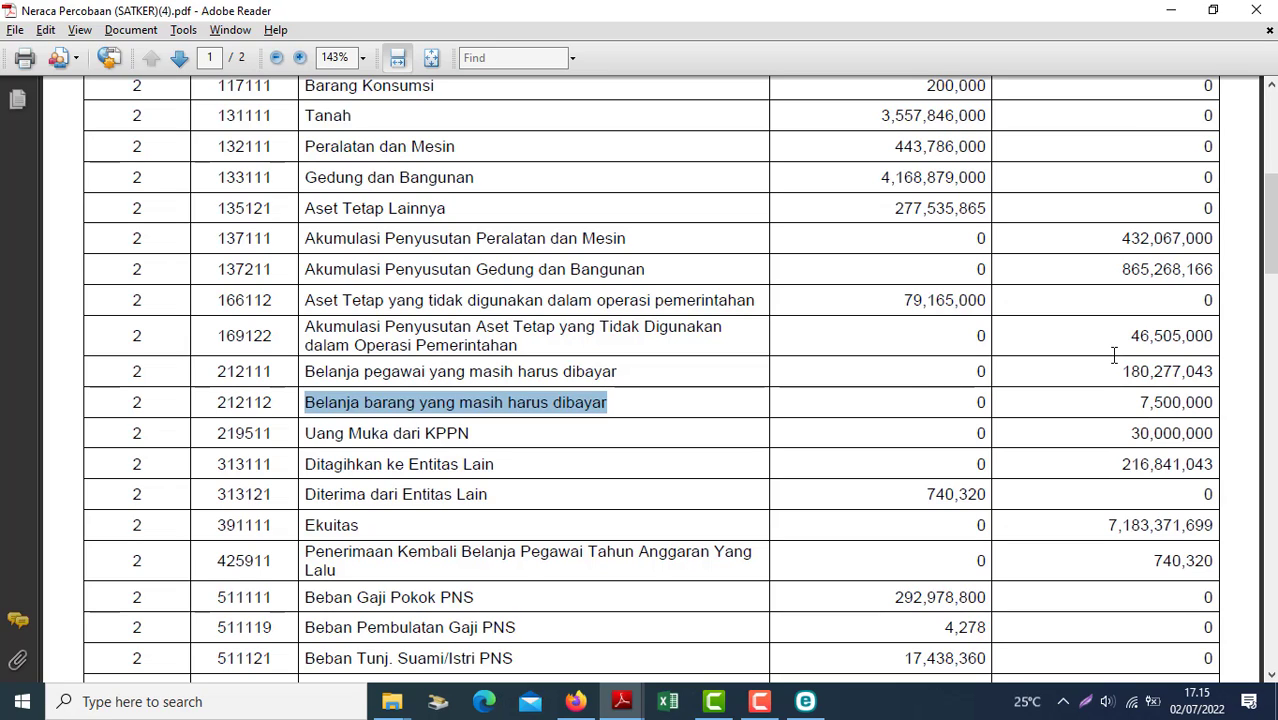
{"action": "left_click_drag", "start_coordinate": [1124, 374], "coordinate": [1162, 402]}
- Compare the accrued expense amounts with Utang kepada Pihak Ketiga in the NERACA BULANAN PDF, then return to Neraca Percobaan and clear the highlight
{"action": "left_click", "coordinate": [622, 701]}
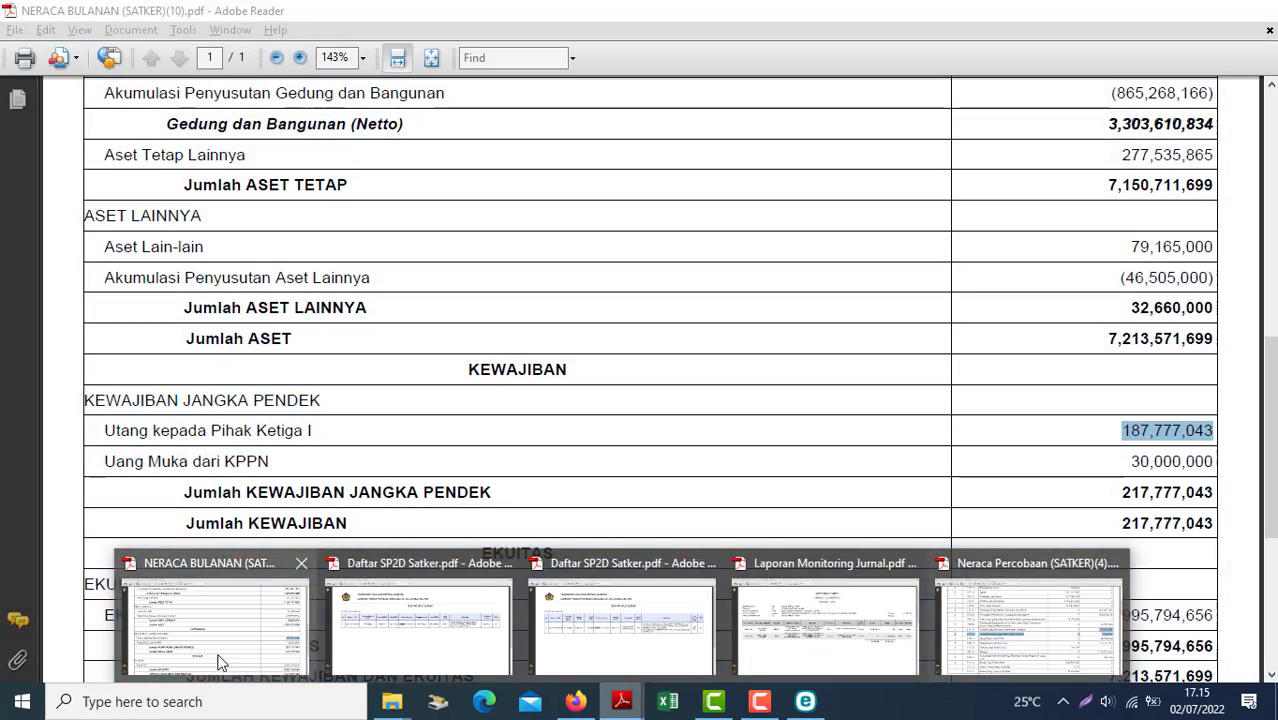
{"action": "left_click", "coordinate": [221, 663]}
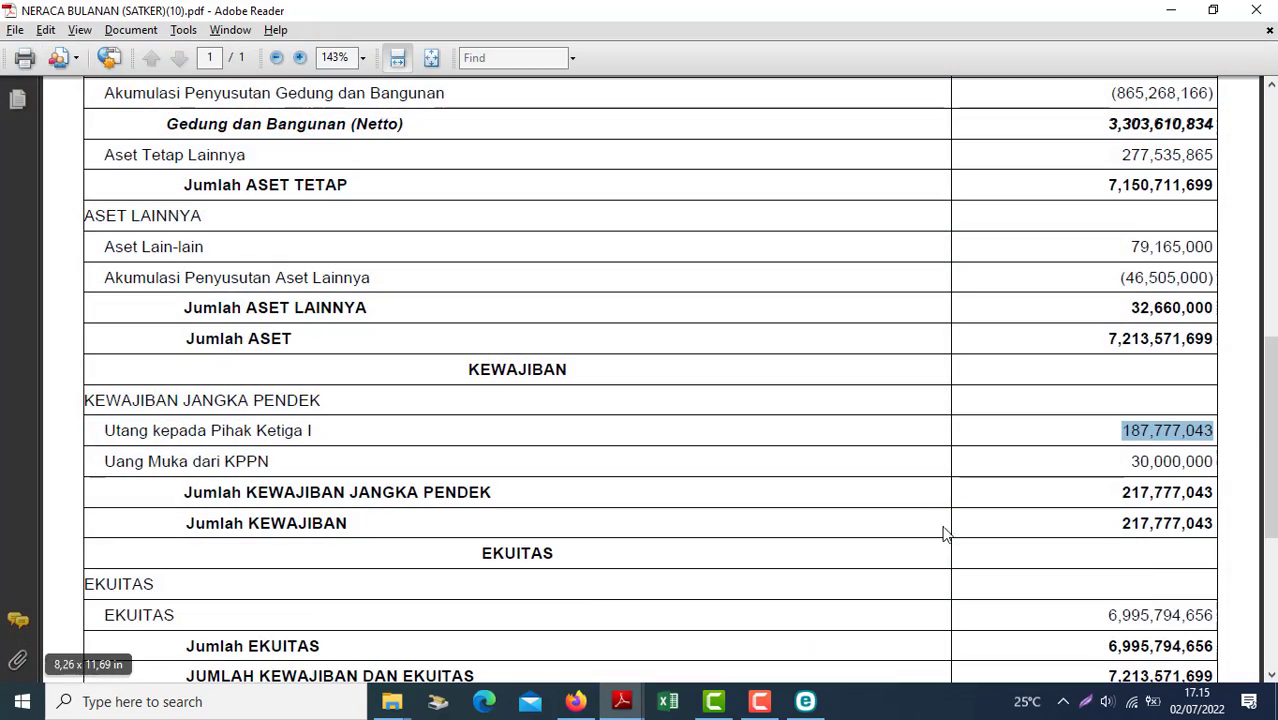
{"action": "key", "text": "alt+Tab"}
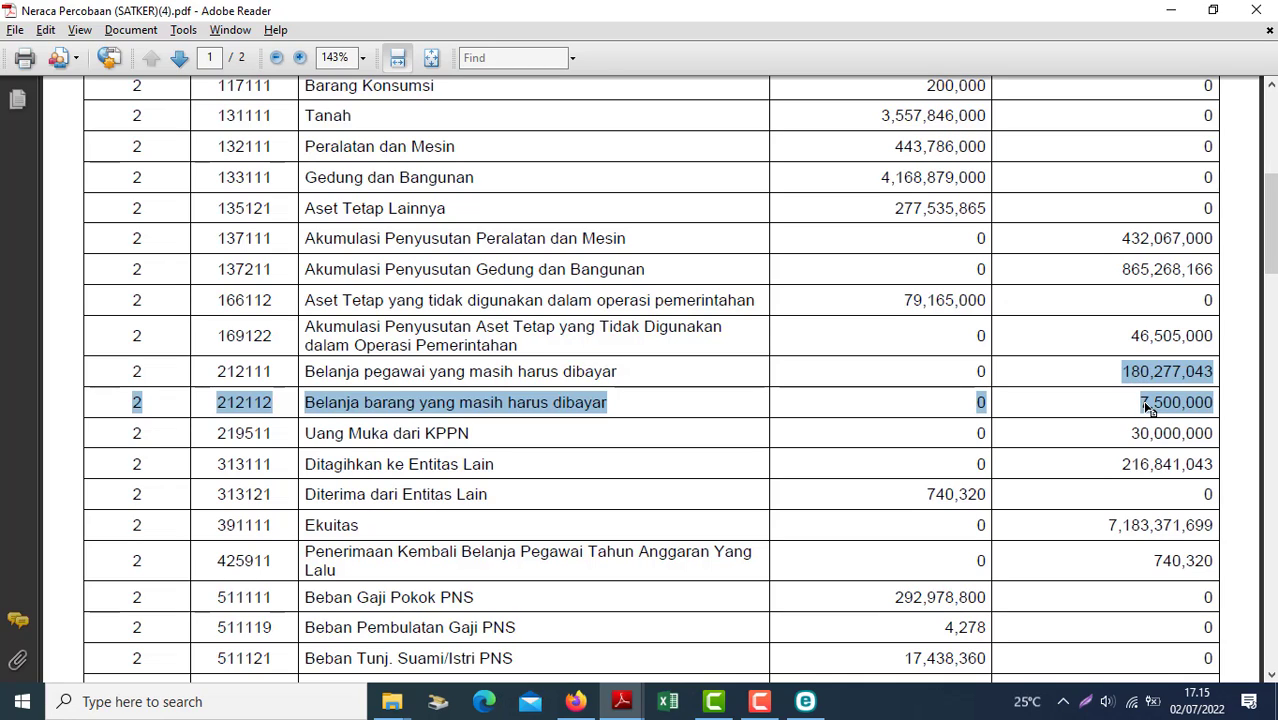
{"action": "left_click", "coordinate": [1147, 407]}
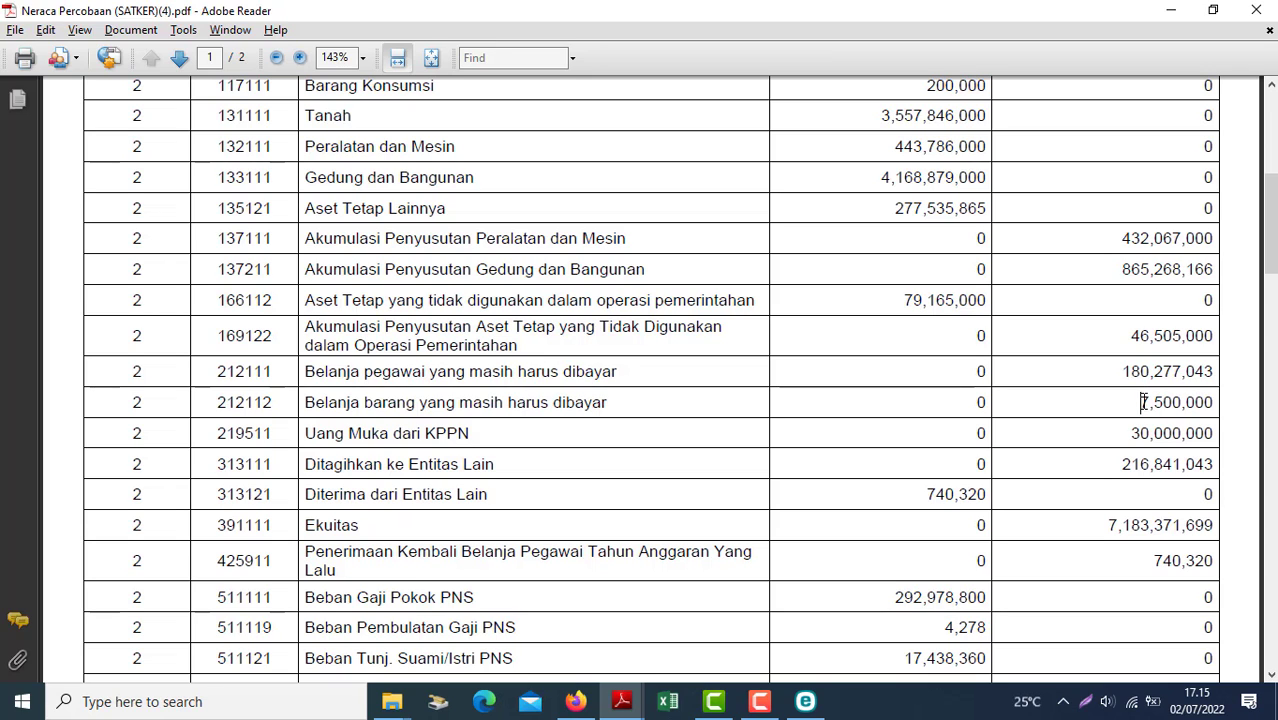
- Switch to Firefox and open the Buku Besar (SATKER) report form in SAKTI
{"action": "left_click", "coordinate": [575, 700]}
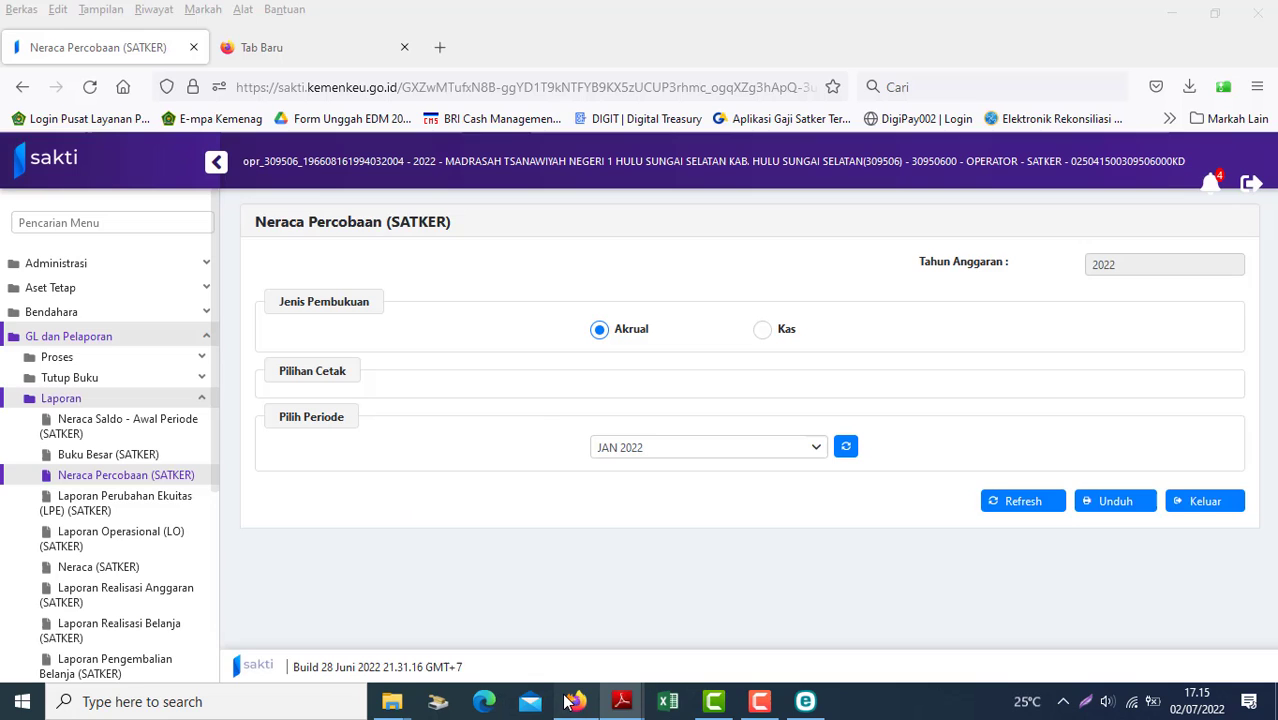
{"action": "left_click", "coordinate": [97, 456]}
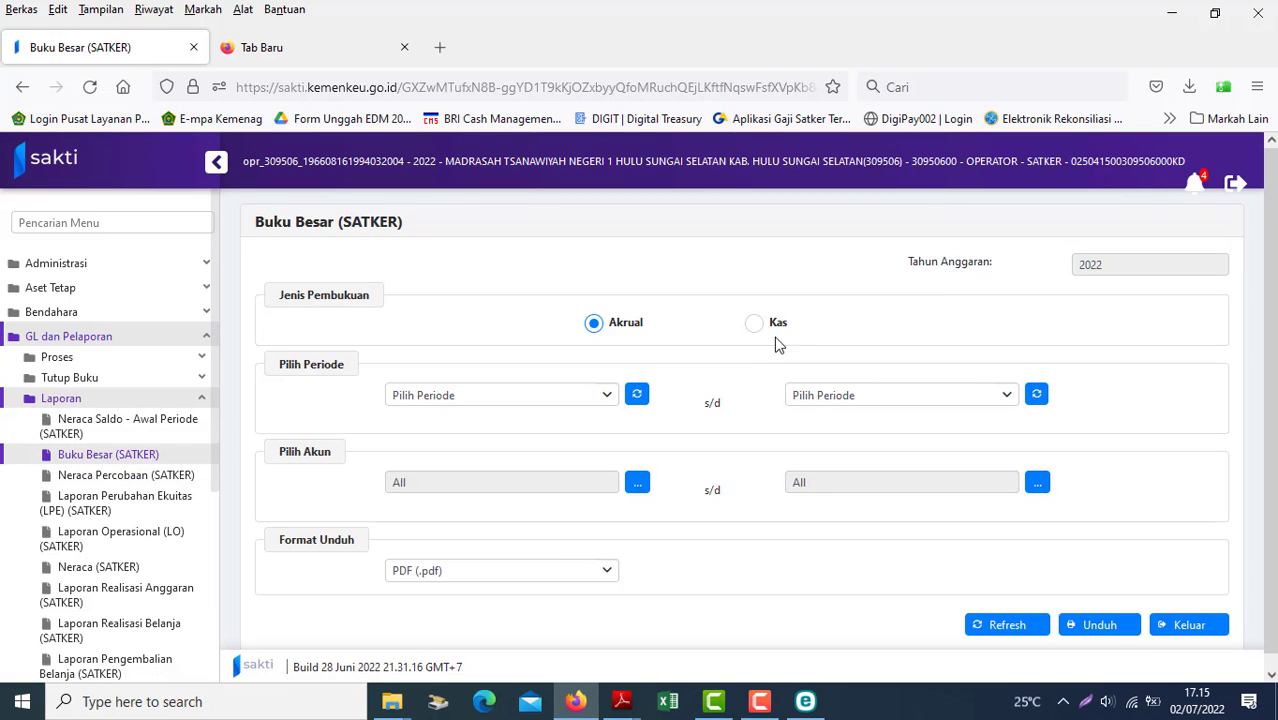
{"action": "left_click", "coordinate": [587, 404]}
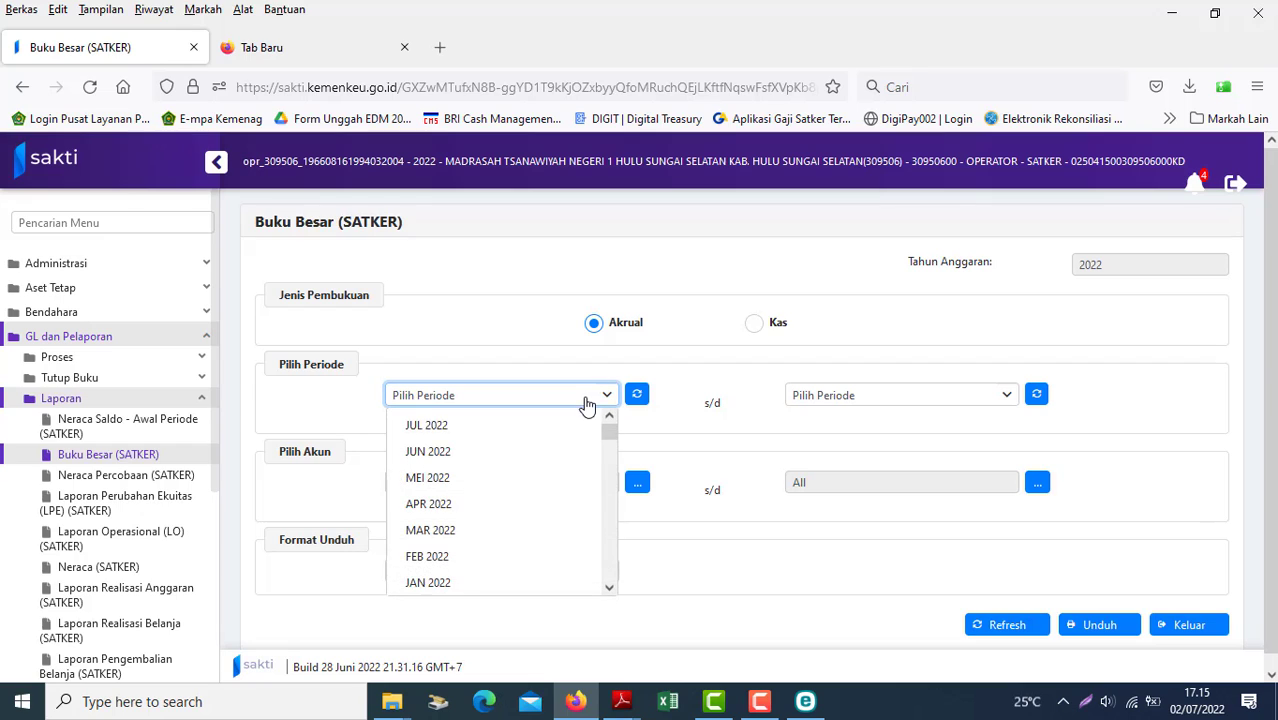
{"action": "scroll", "coordinate": [598, 542], "scroll_direction": "down", "scroll_amount": 2}
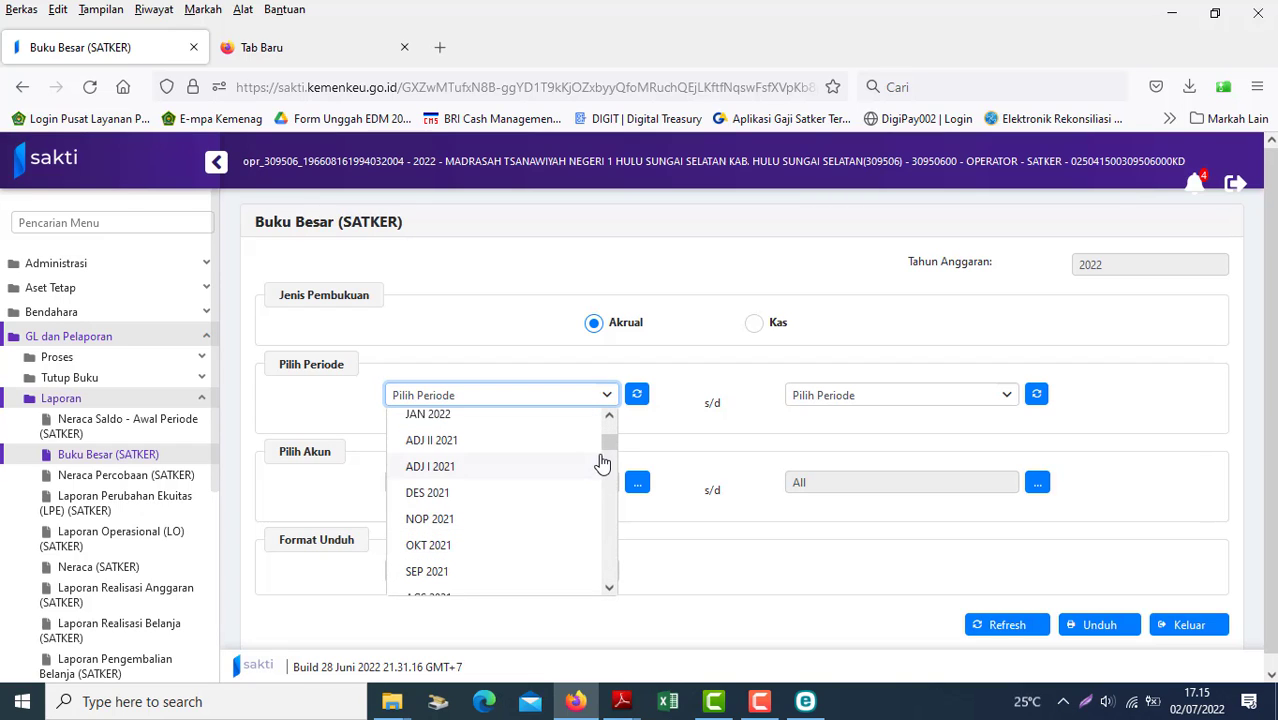
{"action": "left_click_drag", "start_coordinate": [609, 510], "coordinate": [610, 585]}
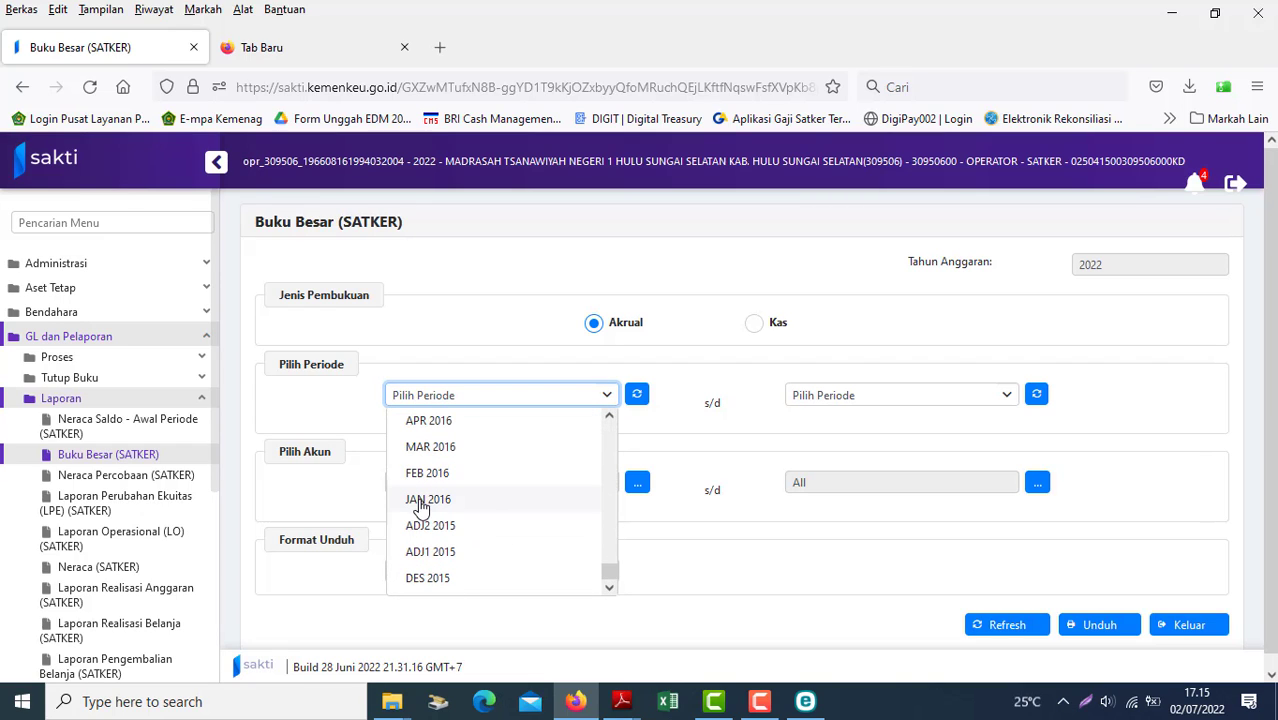
{"action": "left_click", "coordinate": [588, 463]}
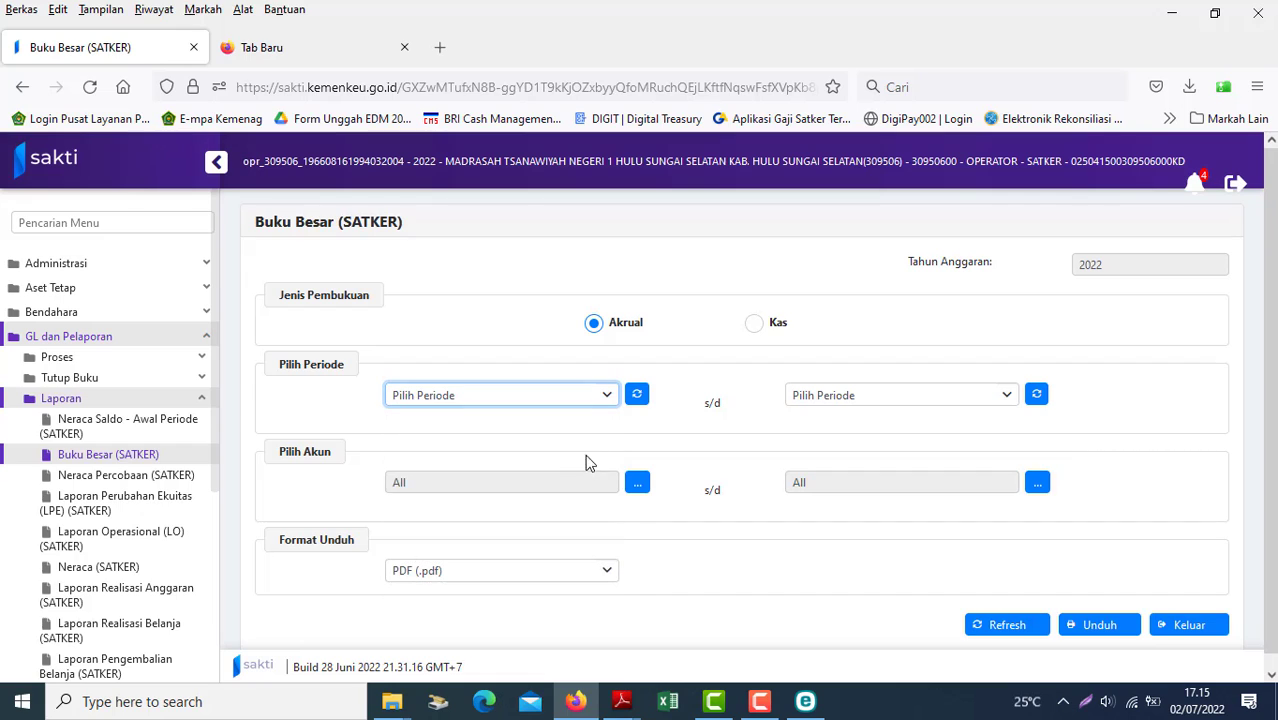
- Set the Buku Besar period from JAN 2022 to JAN 2022, download the report, and save the PDF
{"action": "left_click", "coordinate": [585, 401]}
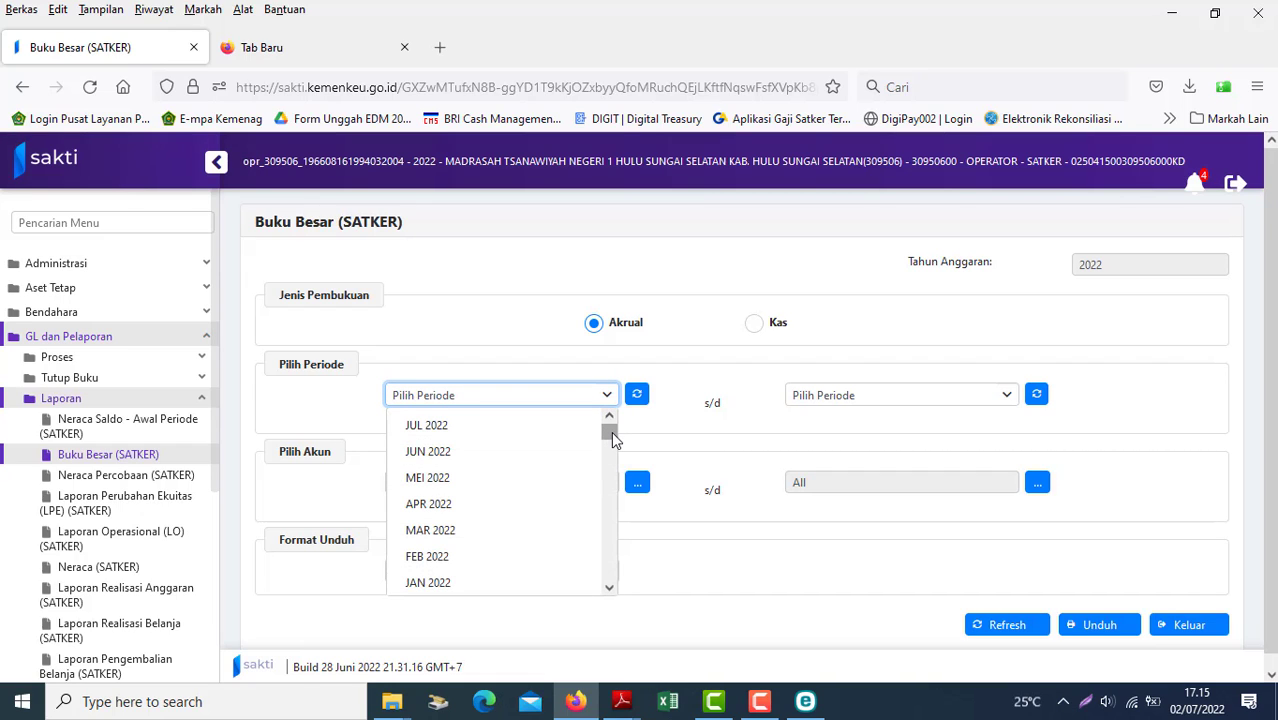
{"action": "left_click_drag", "start_coordinate": [611, 431], "coordinate": [610, 437]}
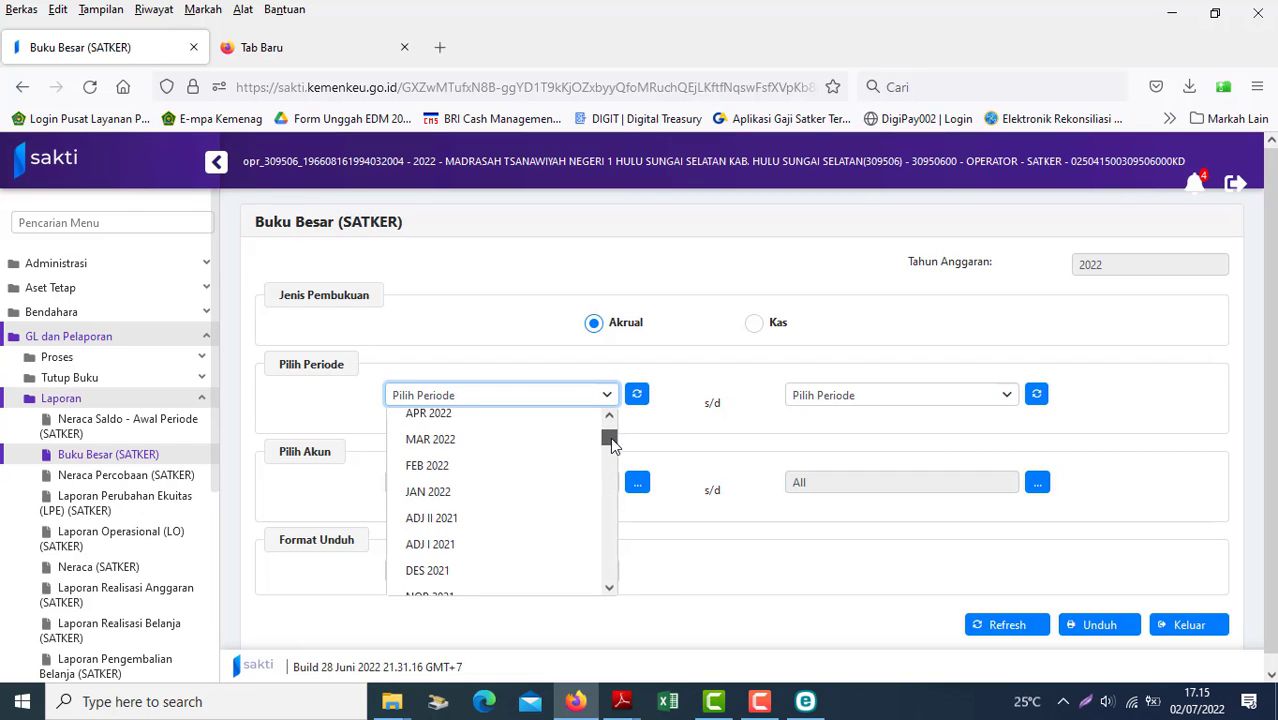
{"action": "left_click", "coordinate": [430, 492]}
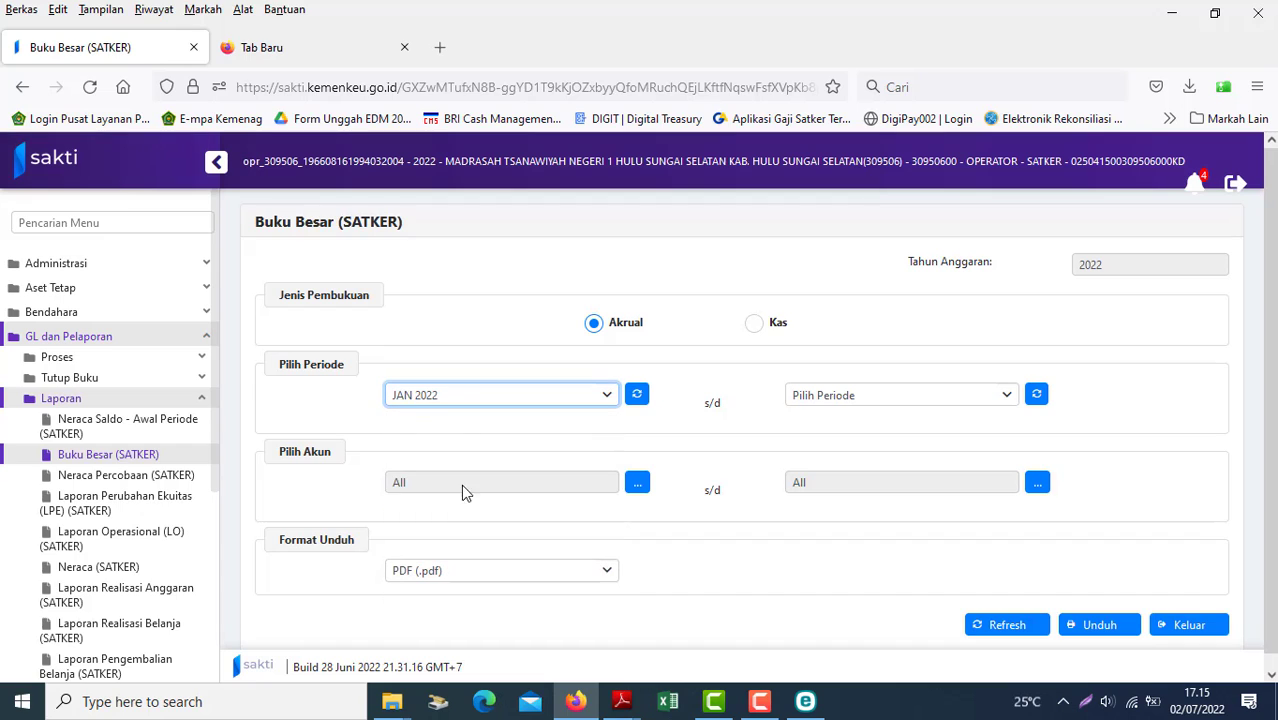
{"action": "left_click", "coordinate": [952, 401]}
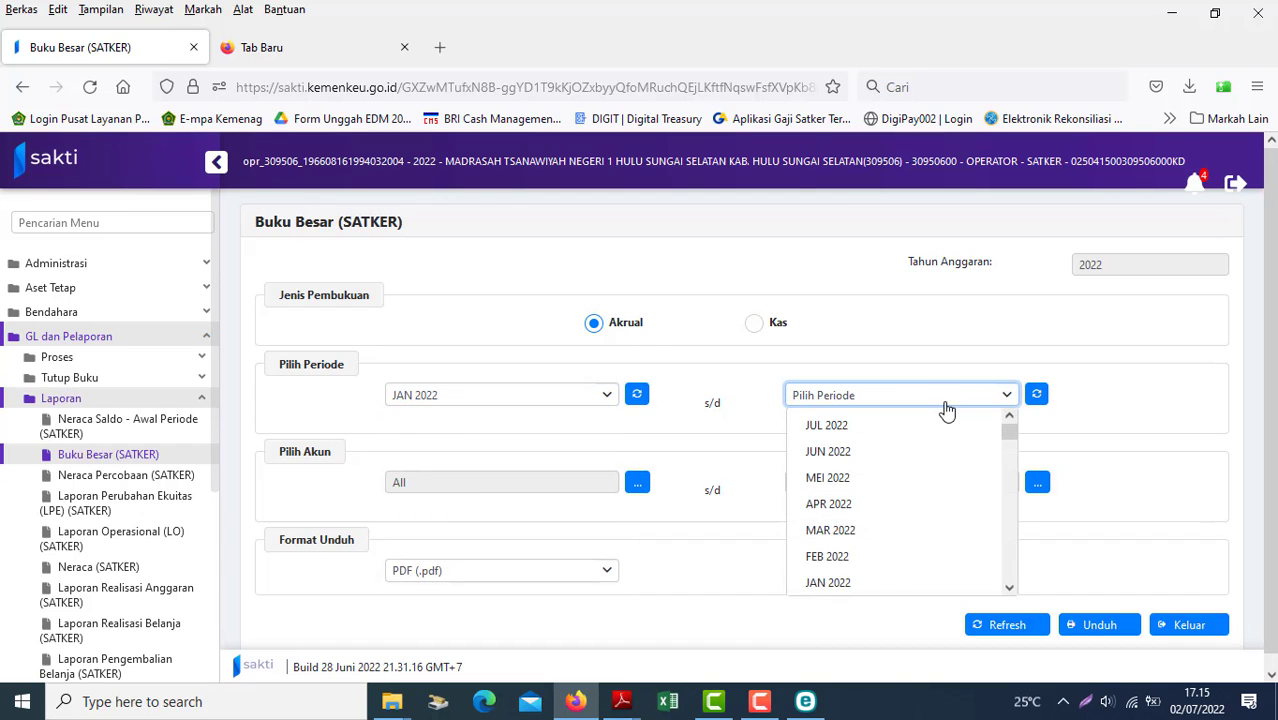
{"action": "left_click", "coordinate": [843, 585]}
{"action": "left_click", "coordinate": [1105, 630]}
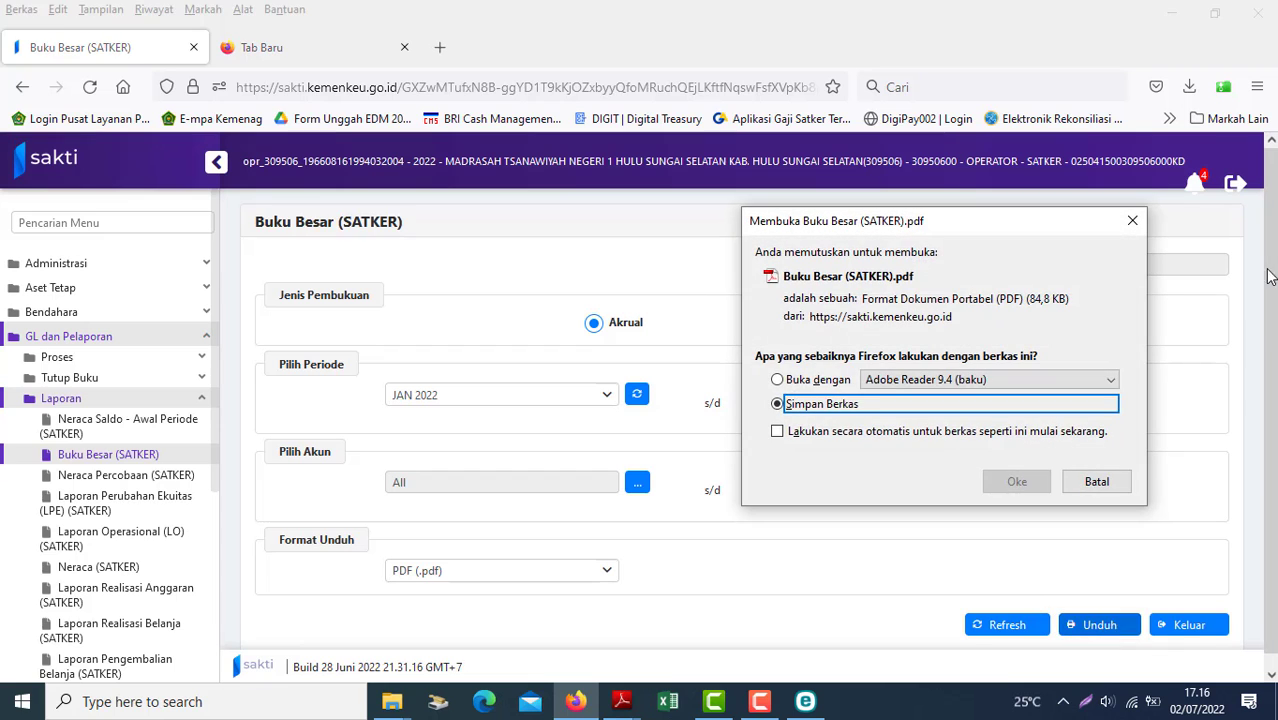
{"action": "left_click", "coordinate": [1013, 479]}
- Show the downloaded Buku Besar (SATKER)(5).pdf in the Downloads folder
{"action": "left_click", "coordinate": [1190, 88]}
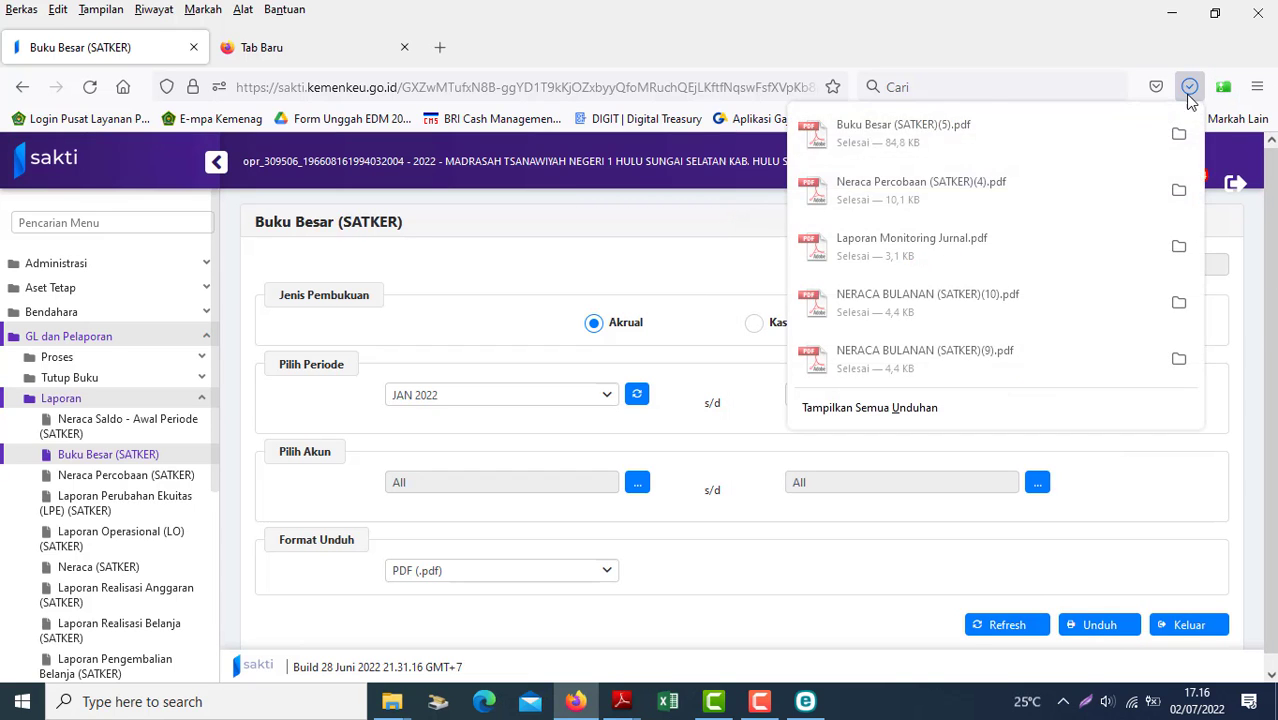
{"action": "left_click", "coordinate": [1190, 88]}
{"action": "left_click", "coordinate": [1190, 88]}
{"action": "left_click", "coordinate": [1190, 88]}
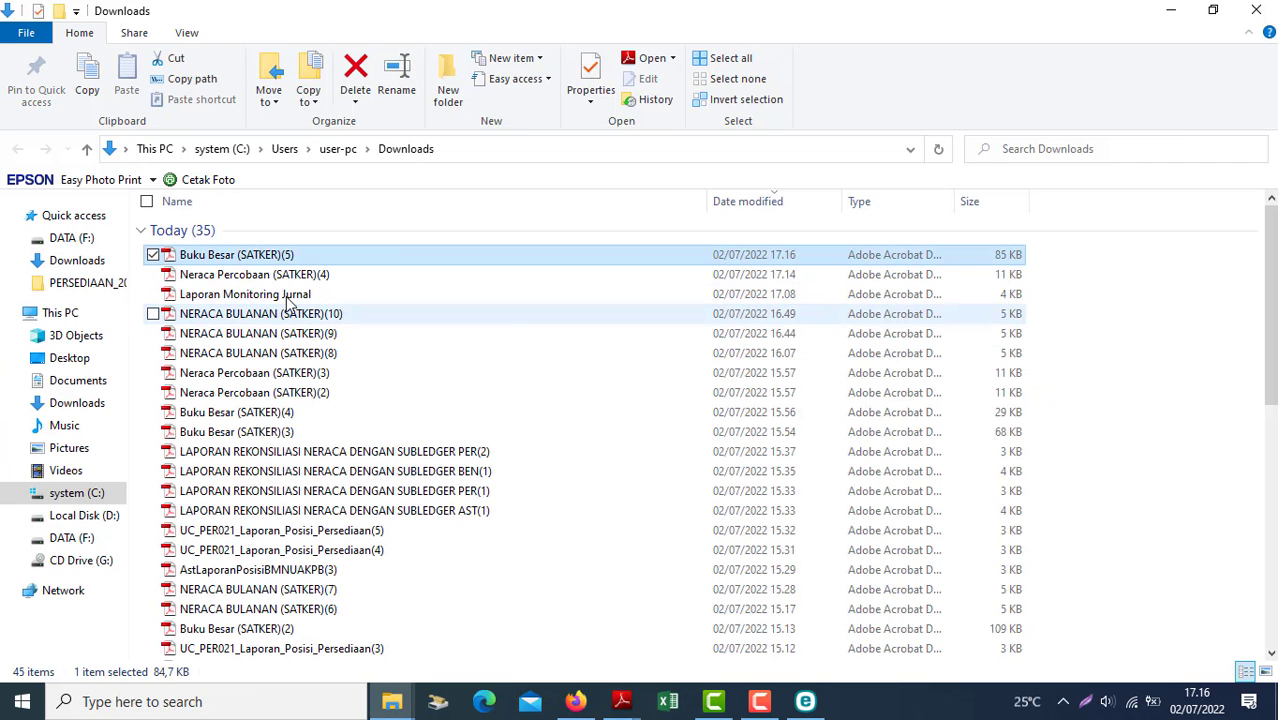
- Open Buku Besar (SATKER)(5).pdf, then copy account code 212111 for Belanja pegawai yang masih harus dibayar from the Neraca Percobaan PDF
{"action": "double_click", "coordinate": [205, 262]}
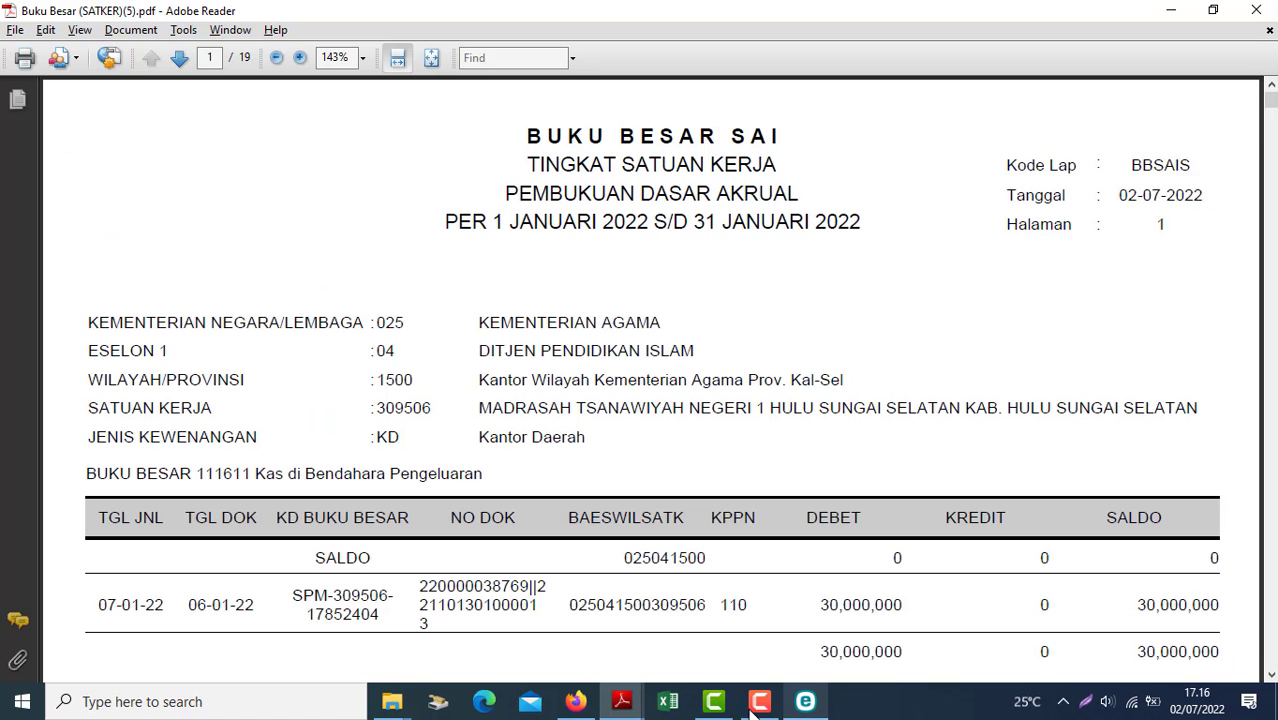
{"action": "mouse_move", "coordinate": [622, 701]}
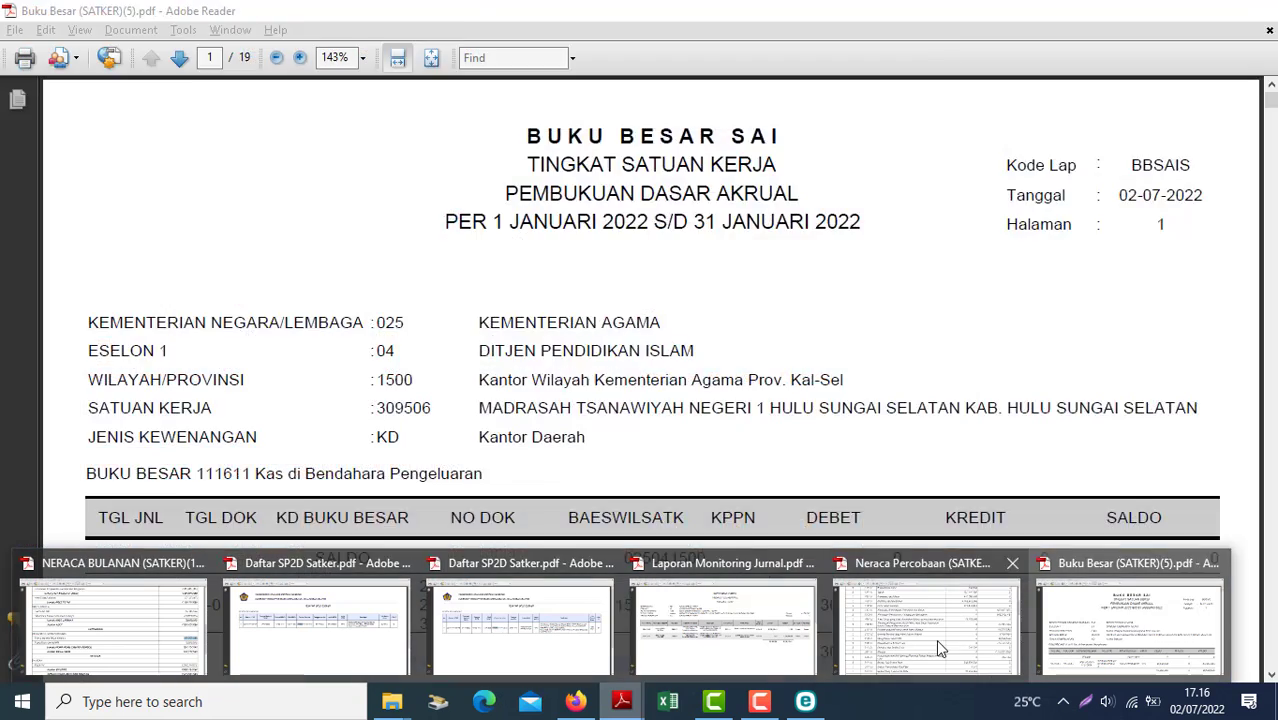
{"action": "left_click", "coordinate": [930, 635]}
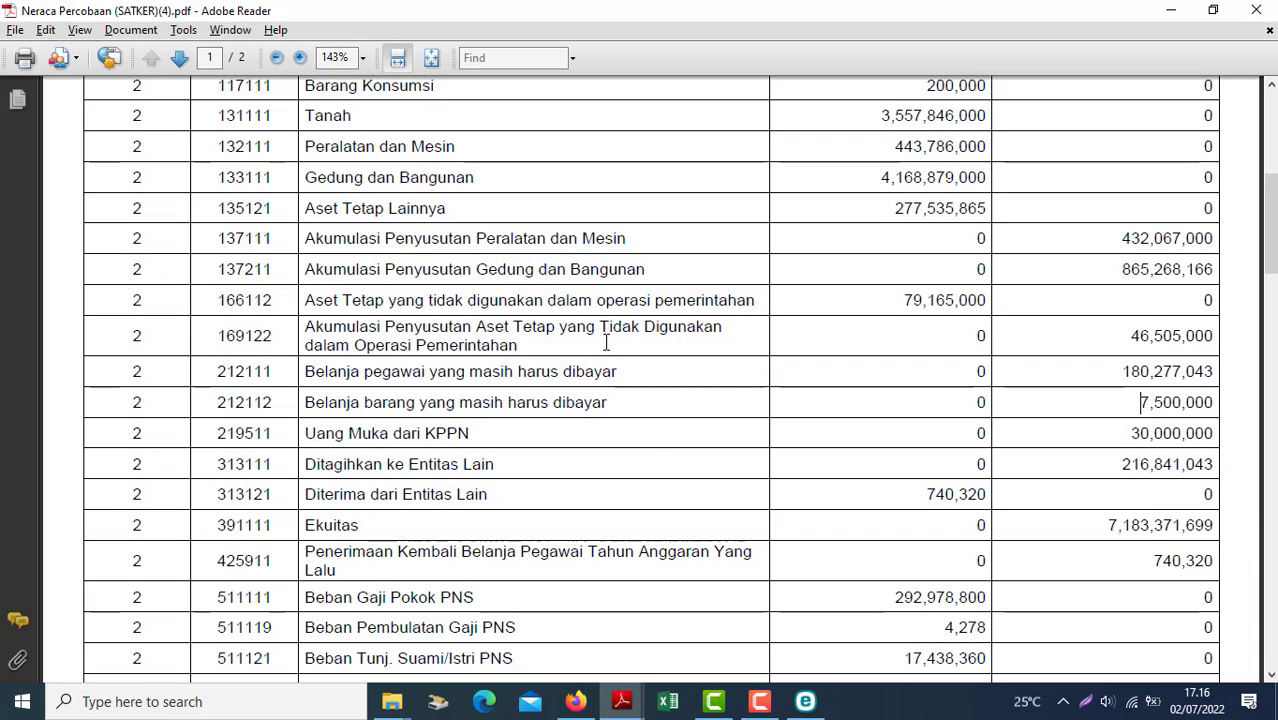
{"action": "left_click_drag", "start_coordinate": [272, 372], "coordinate": [204, 370]}
{"action": "key", "text": "ctrl+c"}
- Search the Buku Besar (SATKER)(5) PDF for the copied account code 212111
{"action": "key", "text": "alt+Tab"}
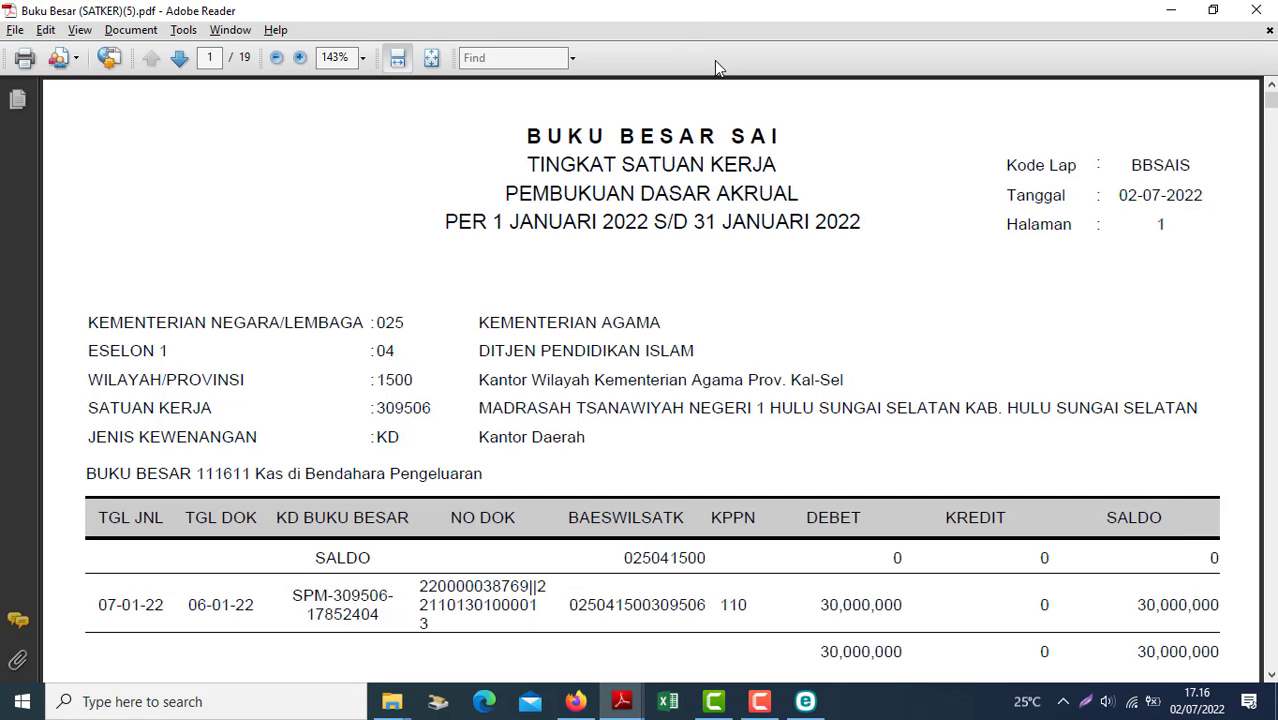
{"action": "left_click", "coordinate": [468, 57]}
{"action": "key", "text": "ctrl+v"}
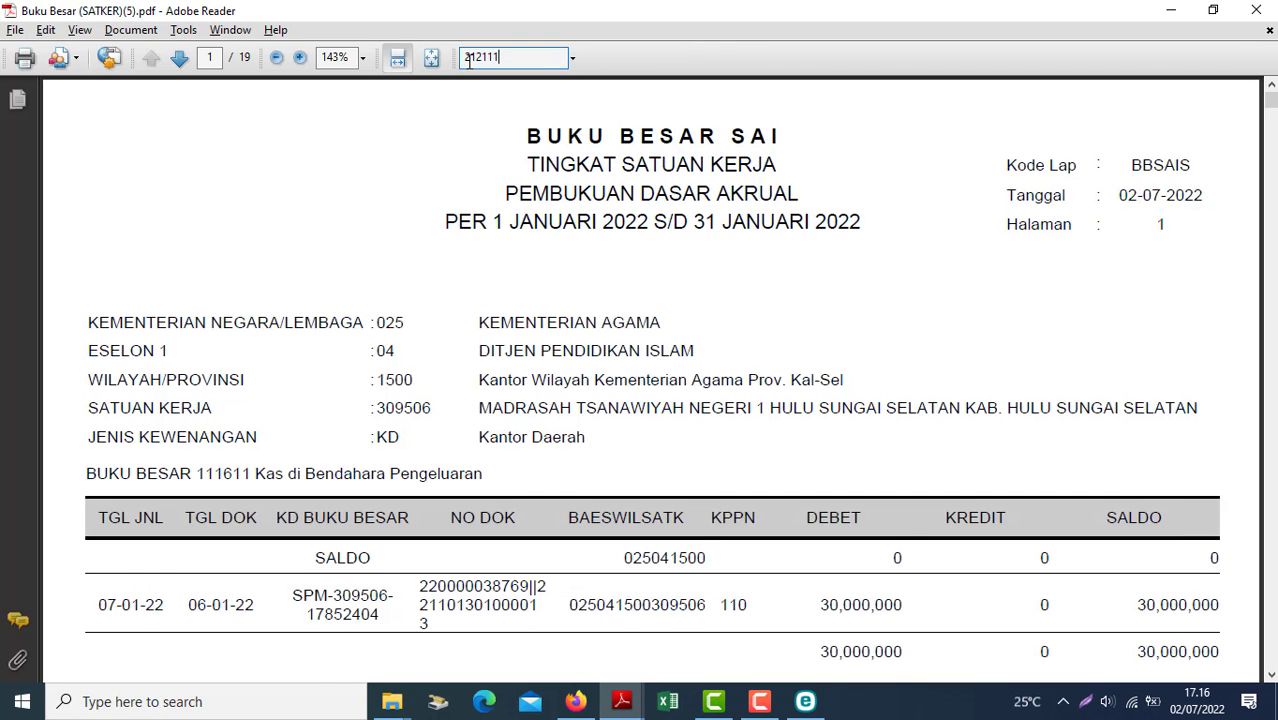
{"action": "key", "text": "Return"}
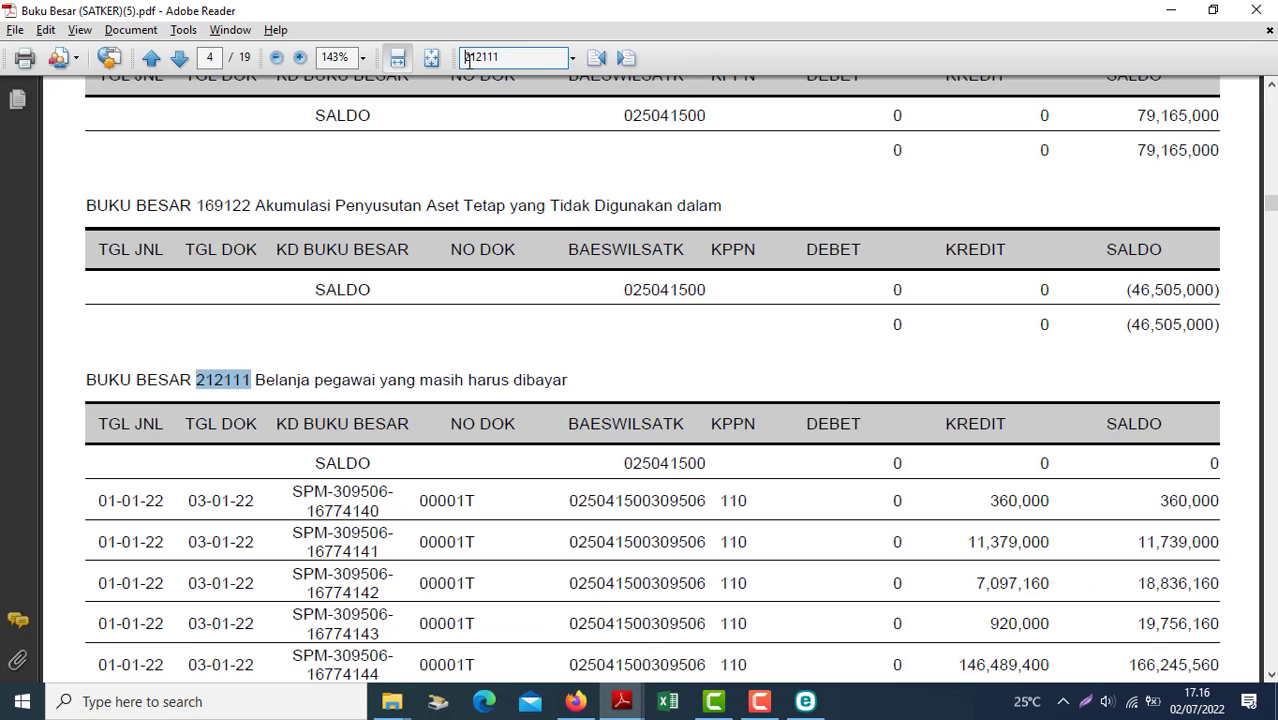
- Examine the January 2022 debit, credit and balance entries of account 212111 across the Buku Besar pages
{"action": "left_click", "coordinate": [437, 511]}
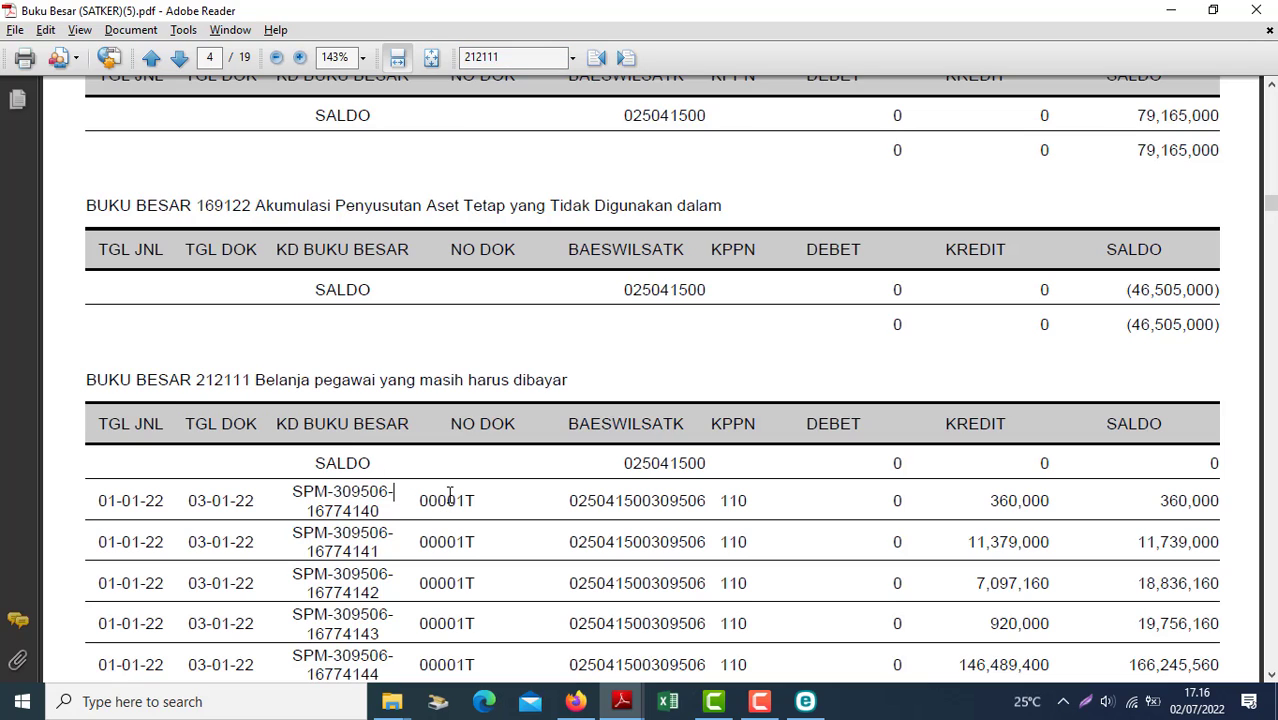
{"action": "scroll", "coordinate": [449, 496], "scroll_direction": "down", "scroll_amount": 3}
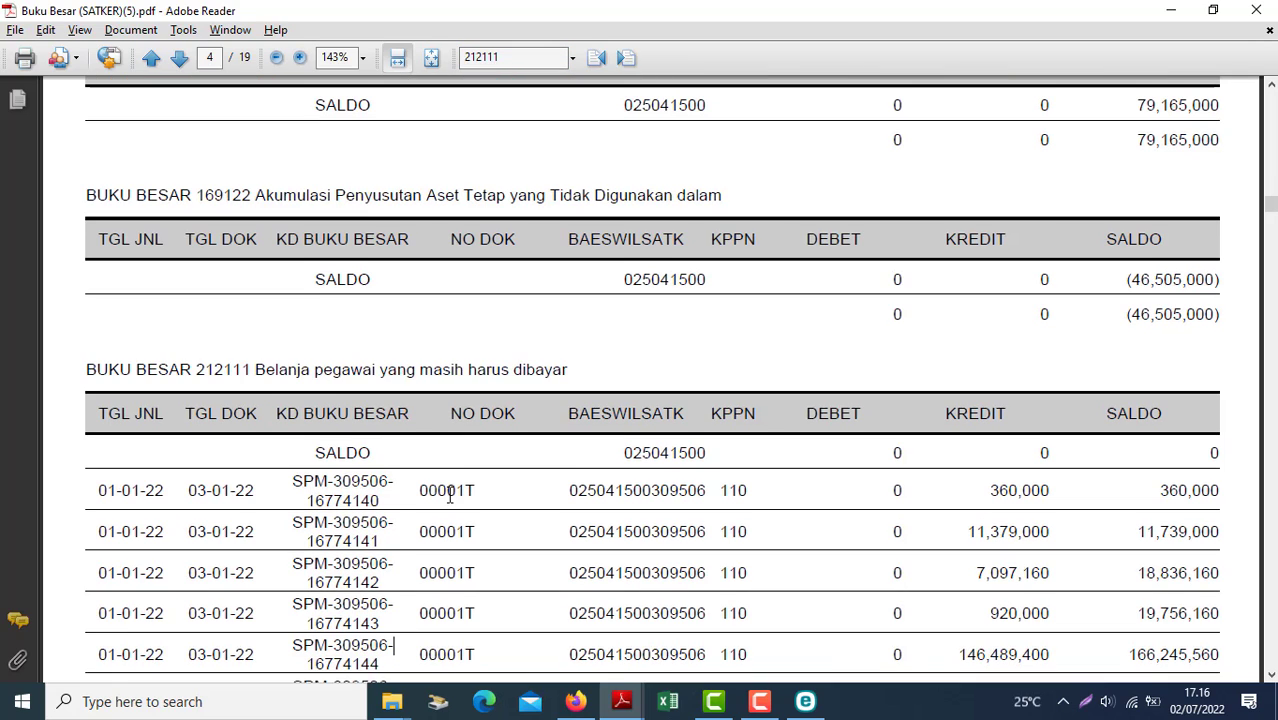
{"action": "scroll", "coordinate": [449, 496], "scroll_direction": "down", "scroll_amount": 3}
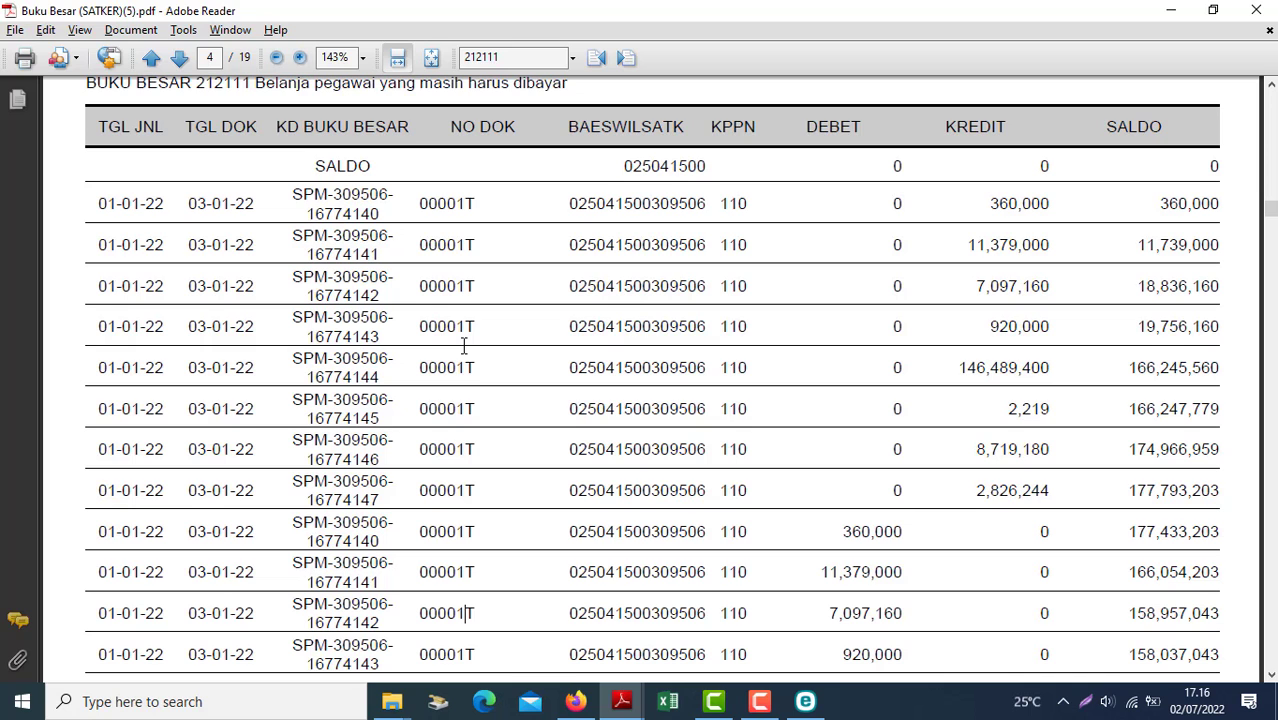
{"action": "scroll", "coordinate": [463, 346], "scroll_direction": "down", "scroll_amount": 3}
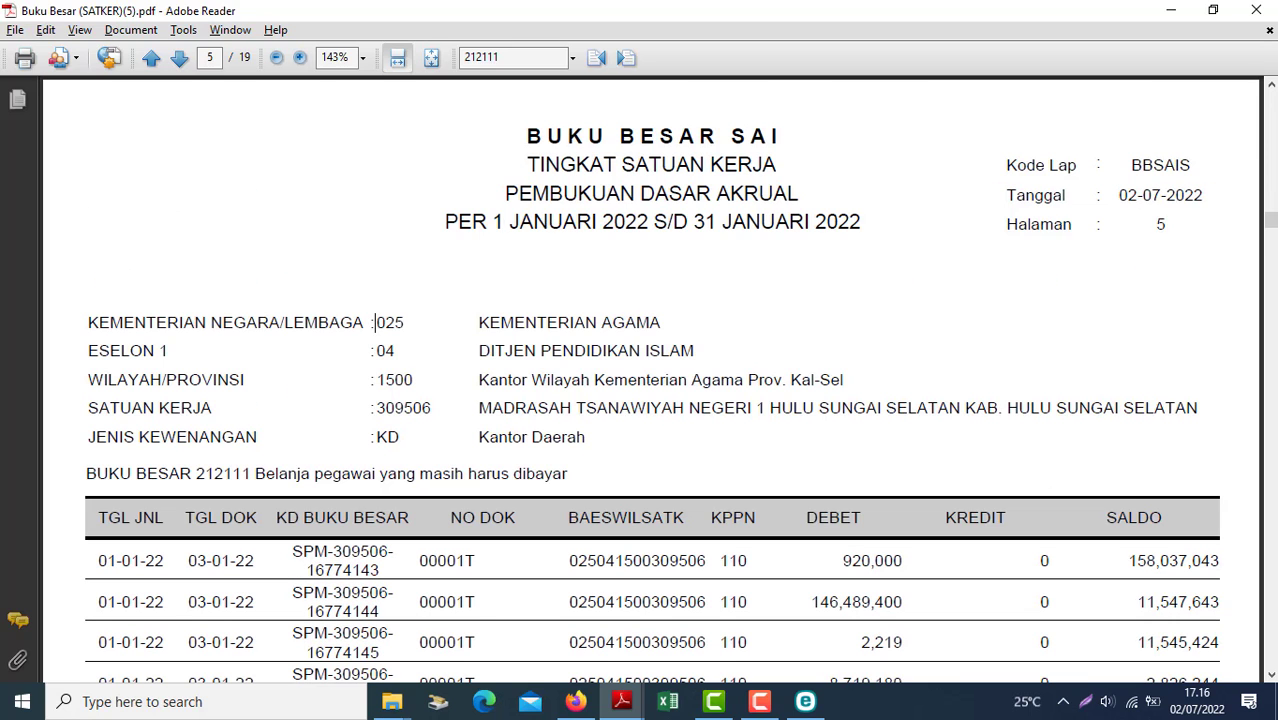
{"action": "scroll", "coordinate": [463, 346], "scroll_direction": "down", "scroll_amount": 10}
{"action": "scroll", "coordinate": [790, 414], "scroll_direction": "down", "scroll_amount": 10}
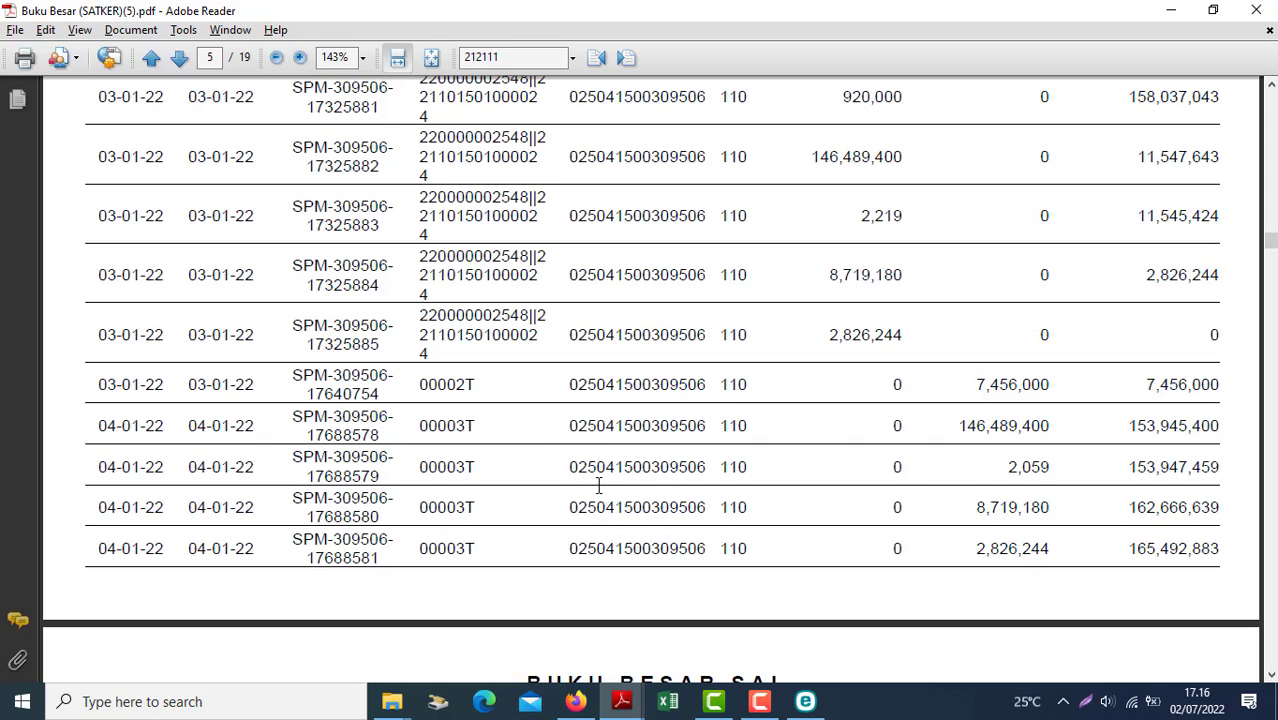
{"action": "scroll", "coordinate": [598, 486], "scroll_direction": "down", "scroll_amount": 2}
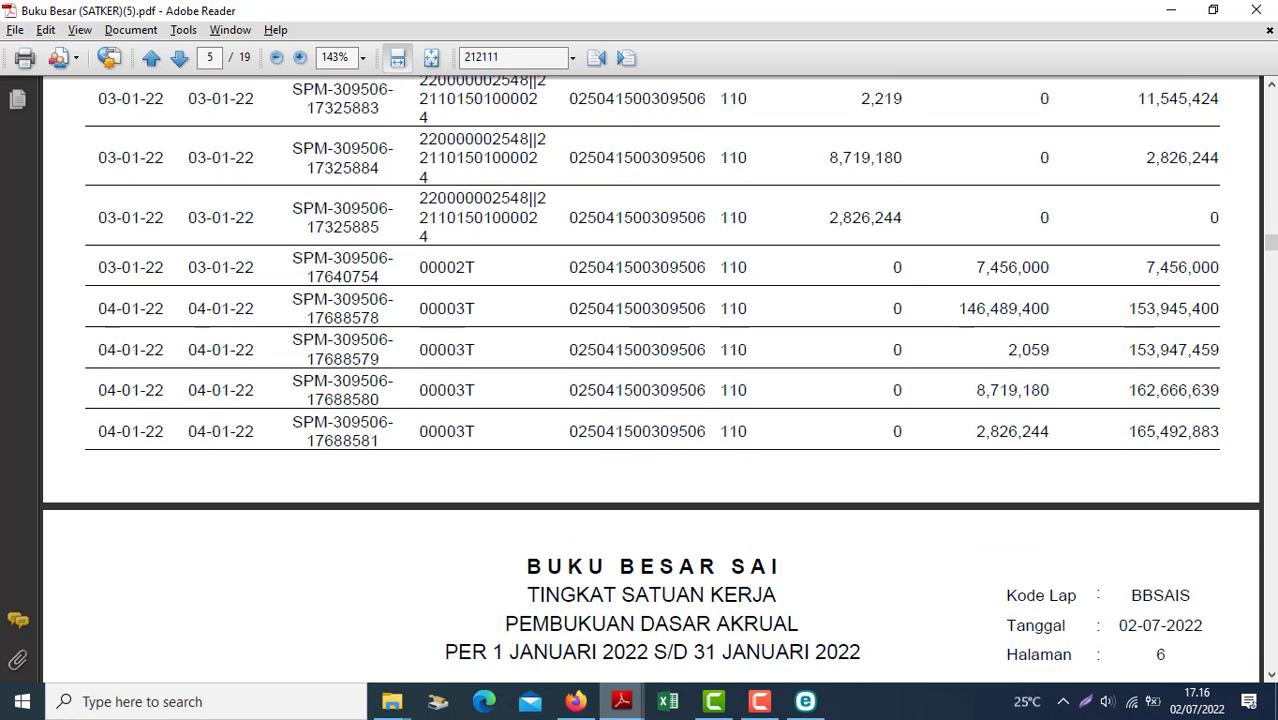
- Return to the NERACA BULANAN (SATKER)(10) PDF and review the Utang kepada Pihak Ketiga line under KEWAJIBAN JANGKA PENDEK
{"action": "mouse_move", "coordinate": [621, 701]}
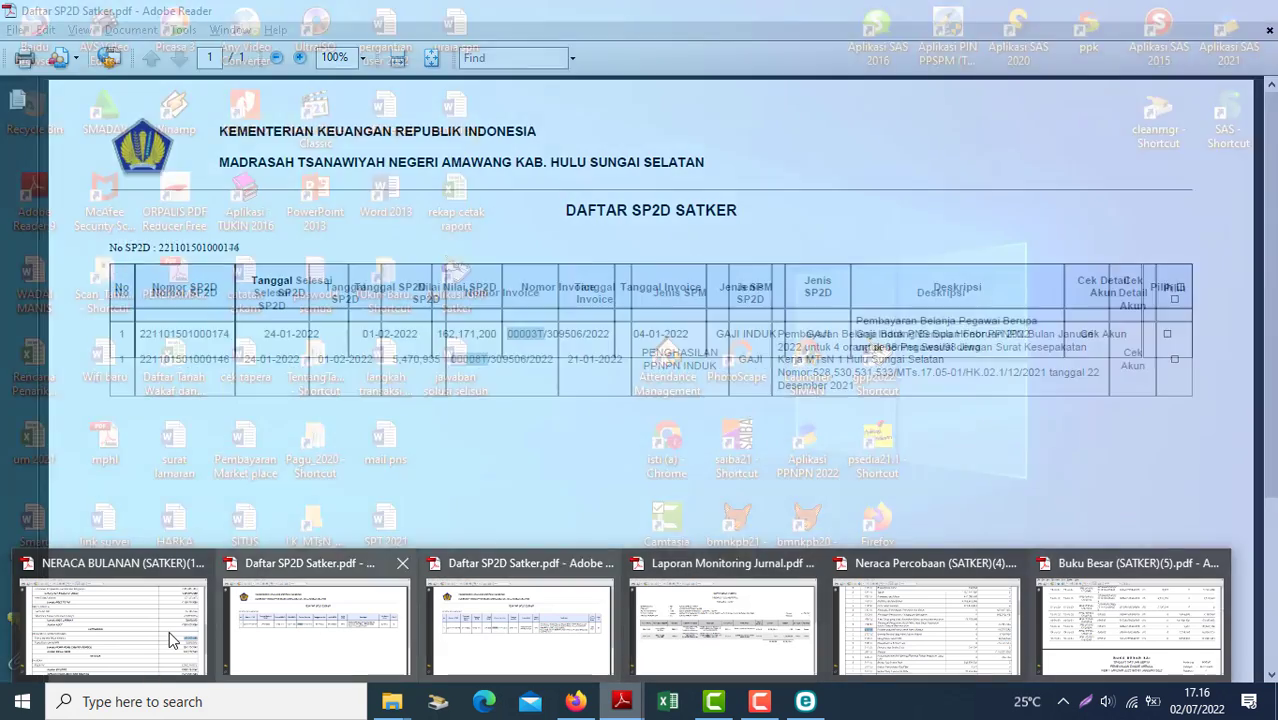
{"action": "left_click", "coordinate": [170, 640]}
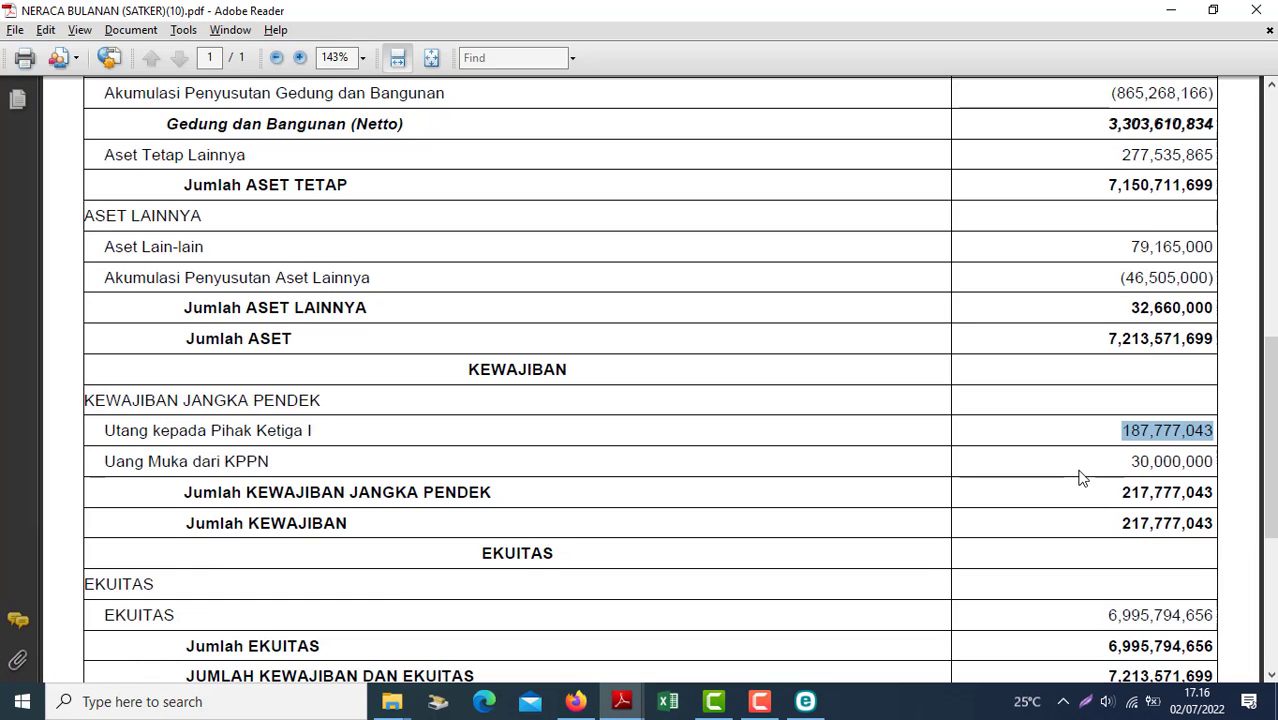
{"action": "left_click_drag", "start_coordinate": [1275, 215], "coordinate": [1275, 345]}
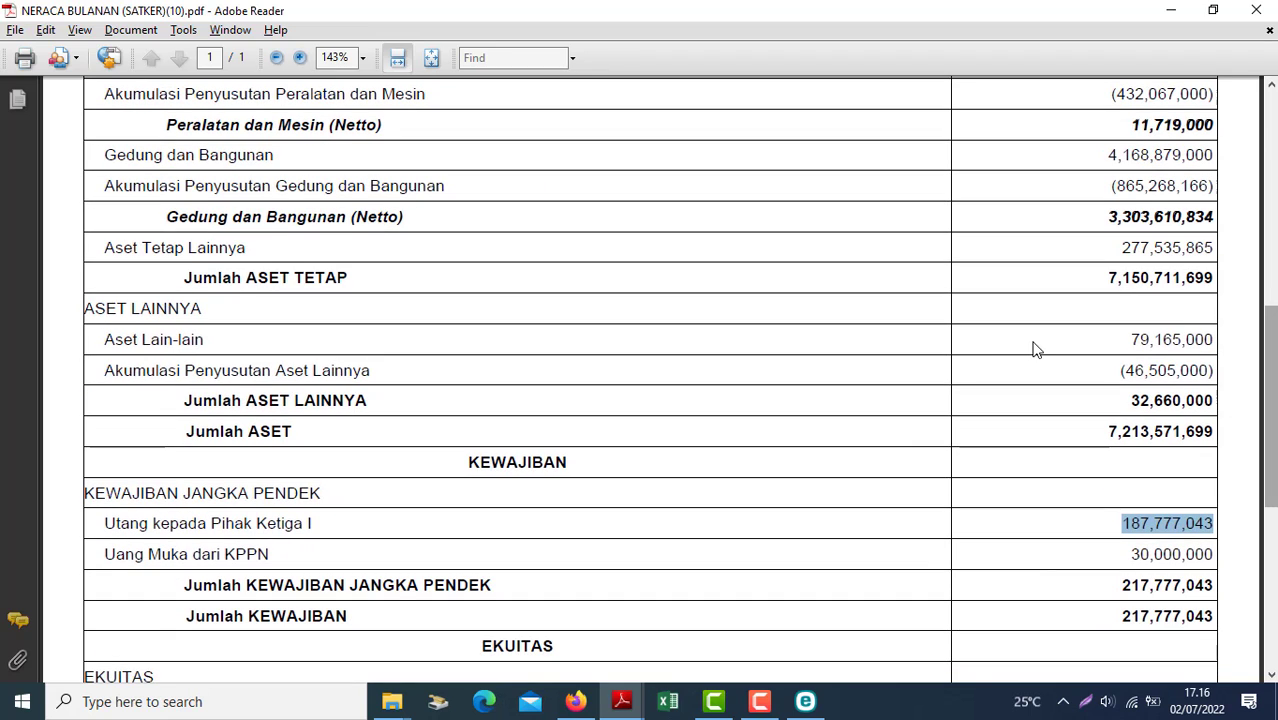